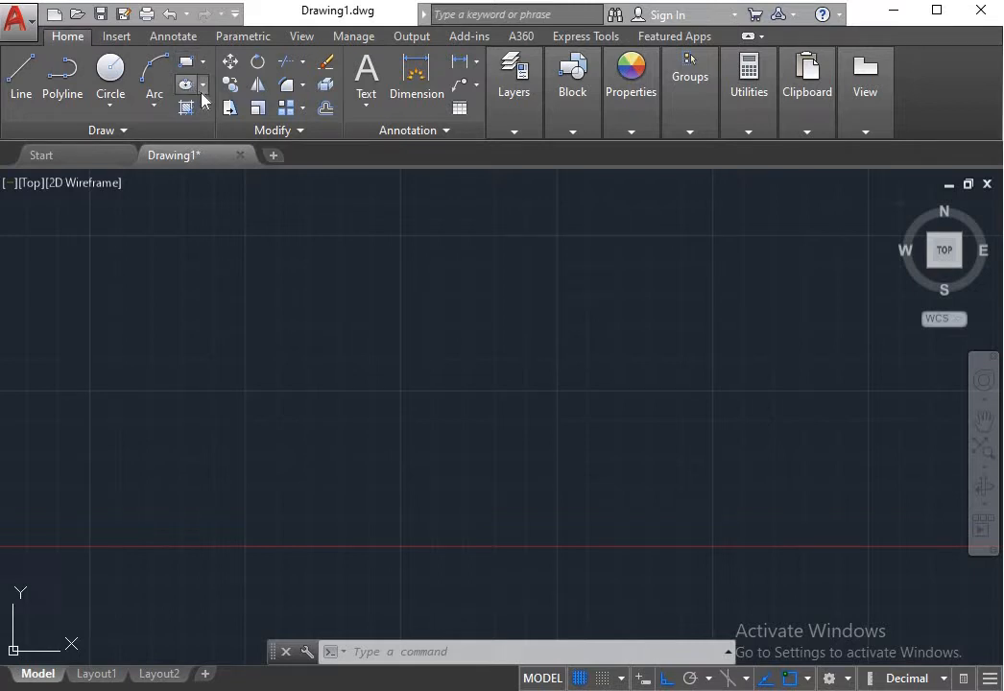
# Draw connected lines with two collinear horizontal segments running right, followed by a vertical segment going up from their end.
pyautogui.click(126, 132)
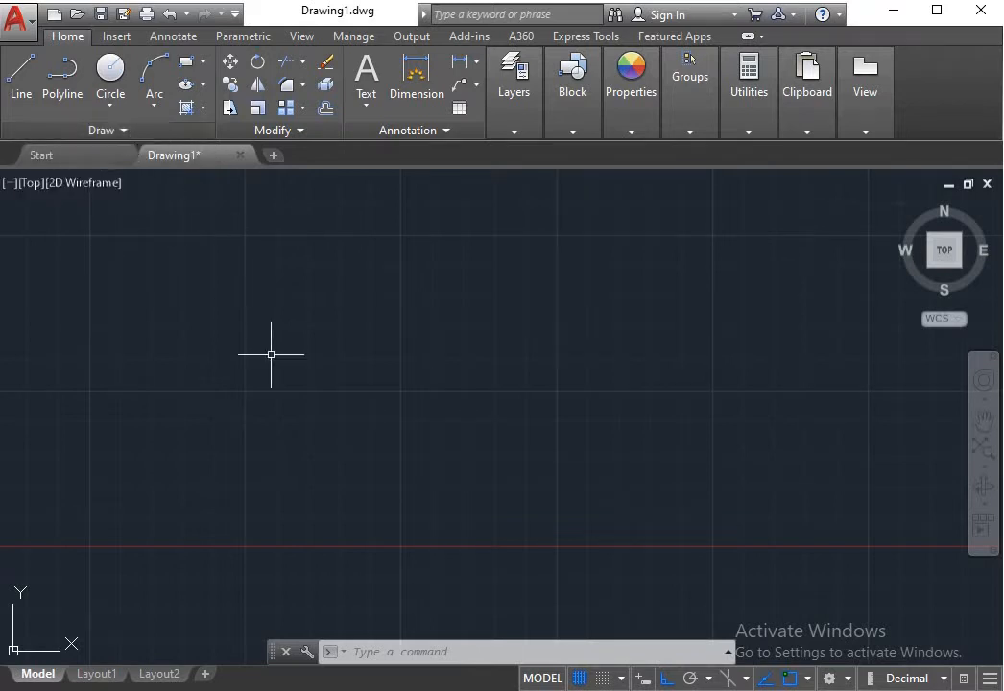
pyautogui.click(27, 89)
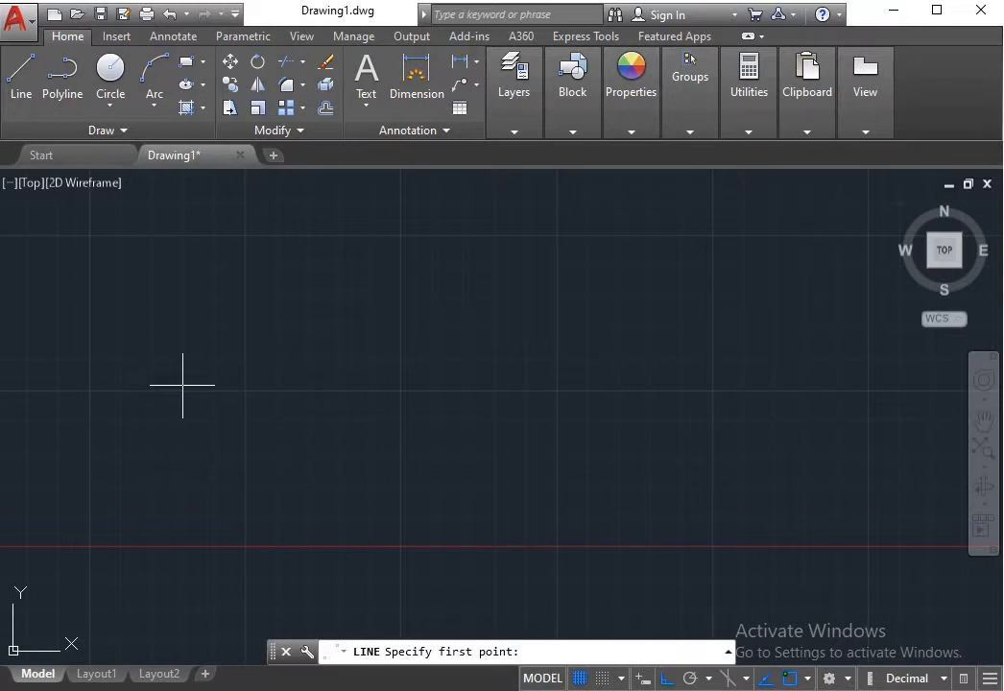
pyautogui.click(185, 388)
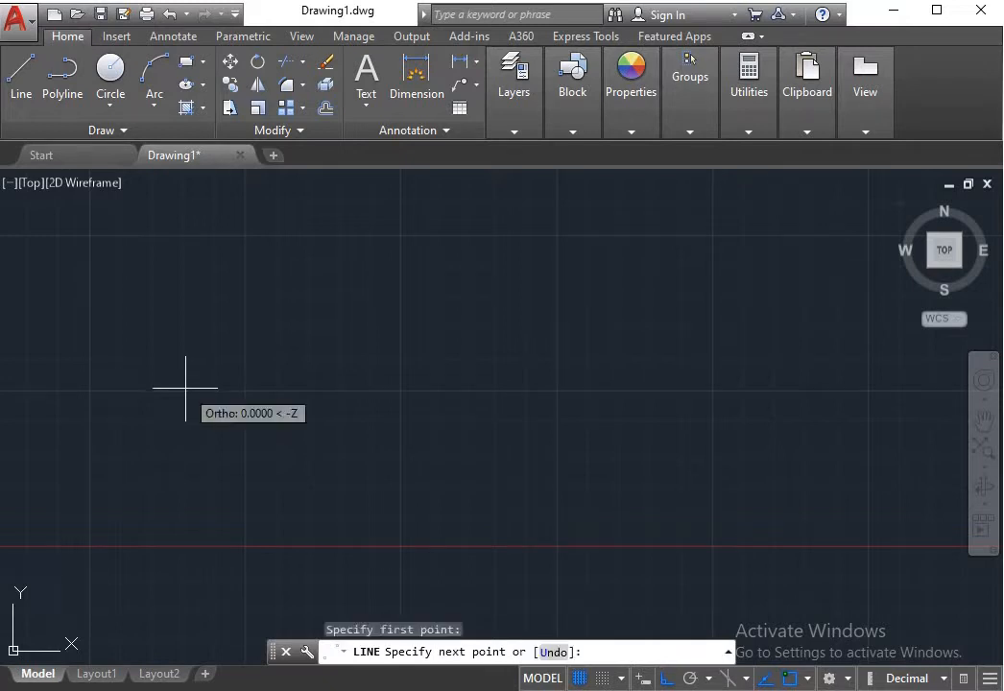
pyautogui.click(452, 389)
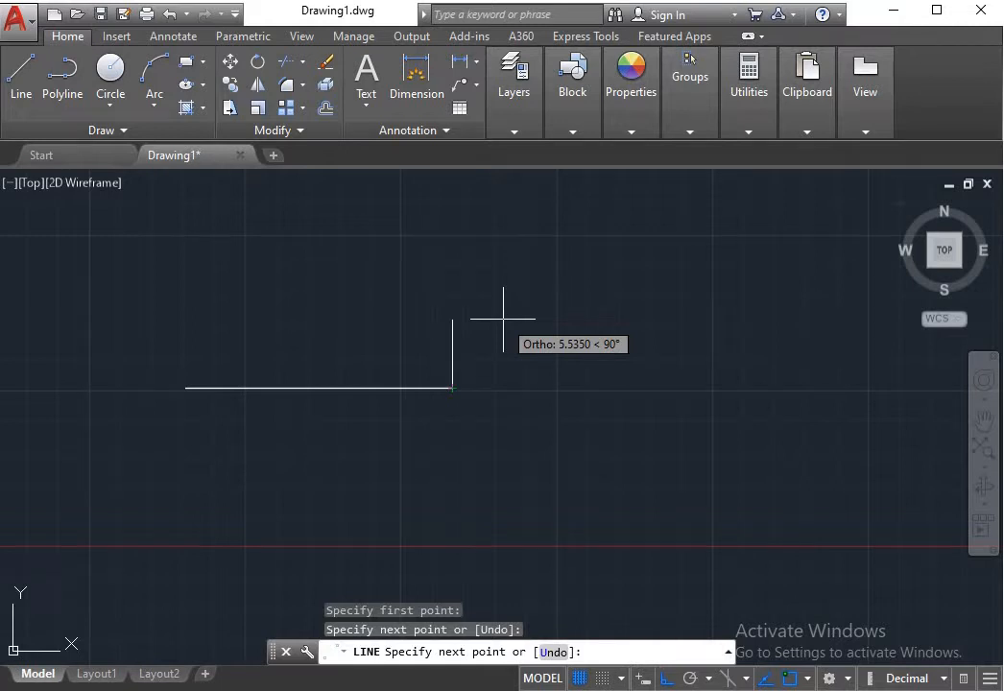
pyautogui.click(660, 388)
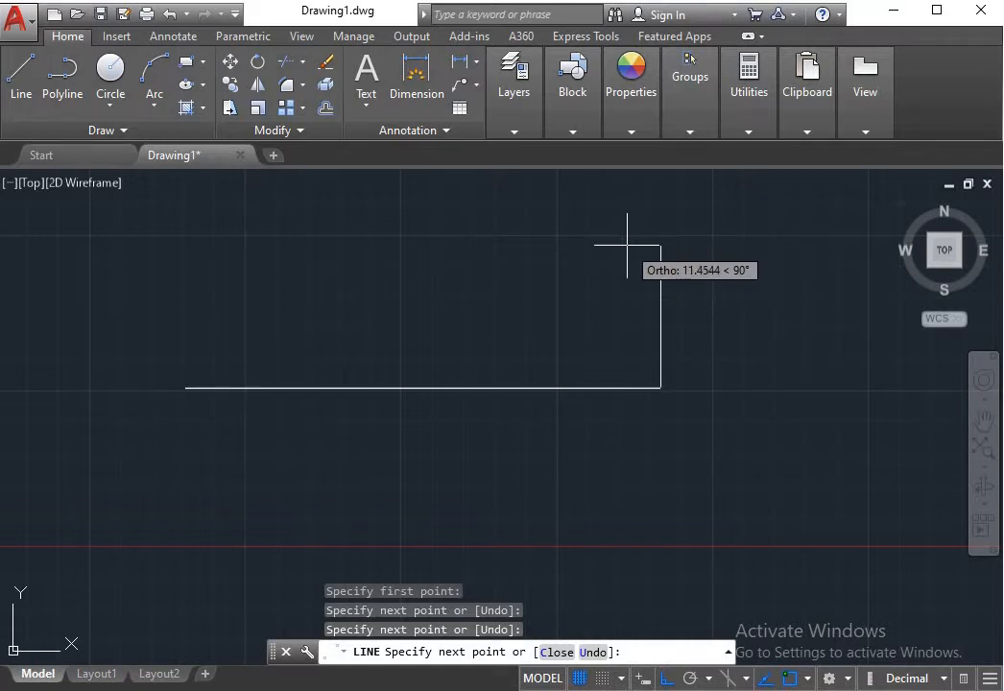
pyautogui.click(659, 211)
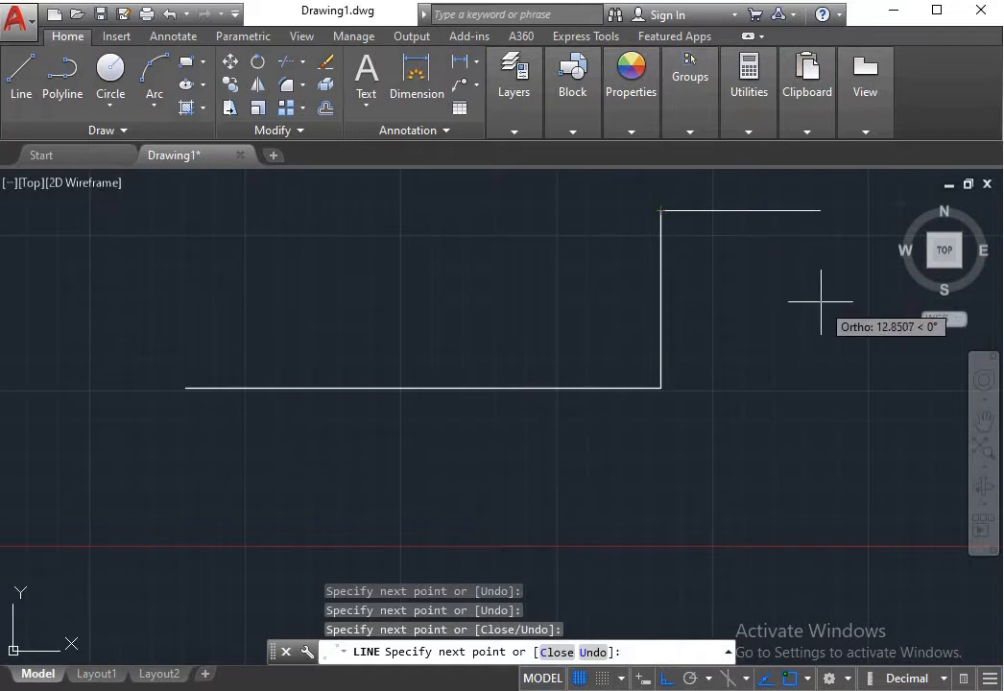
# Continue the line chain about 12.9 units right and 15.7 down, then left, down and right with shorter segments, and finish it.
pyautogui.click(820, 288)
pyautogui.click(784, 408)
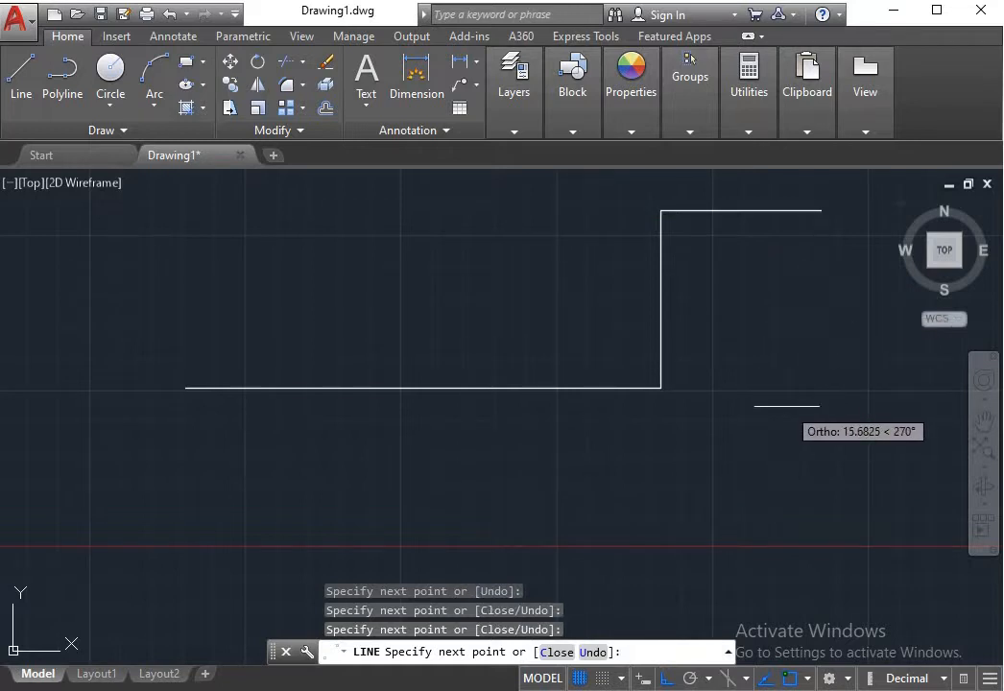
pyautogui.click(663, 477)
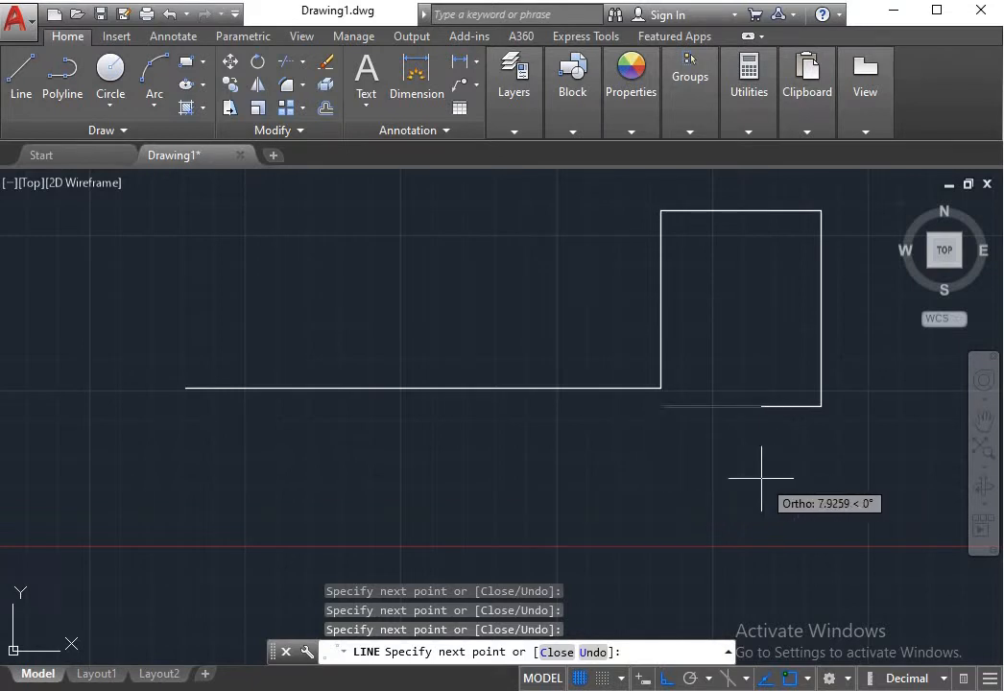
pyautogui.click(699, 499)
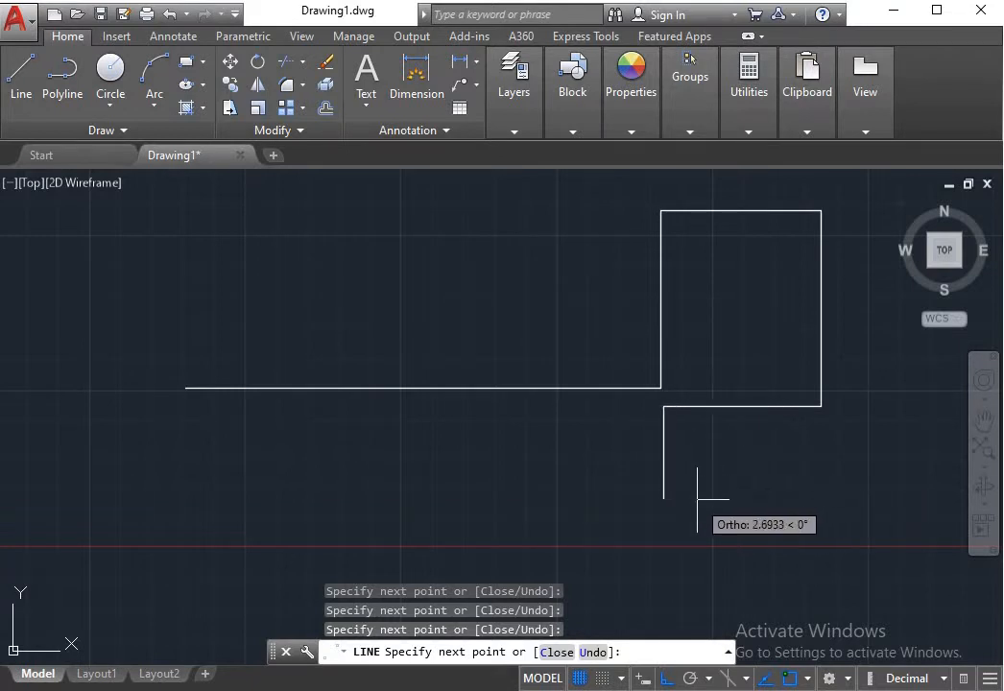
pyautogui.click(848, 488)
pyautogui.rightClick(849, 481)
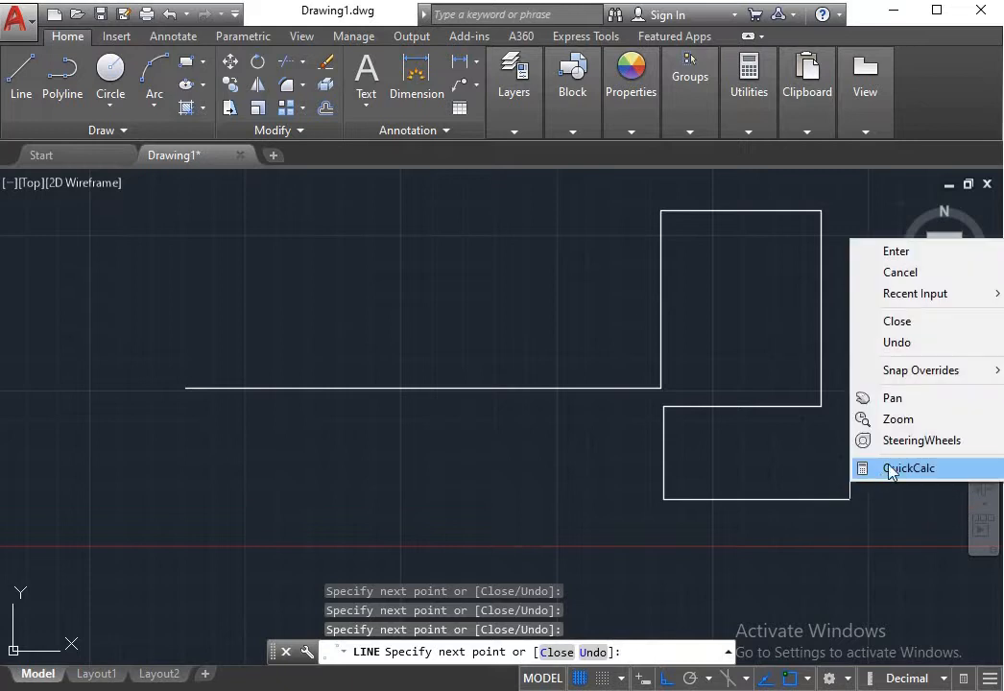
pyautogui.click(890, 253)
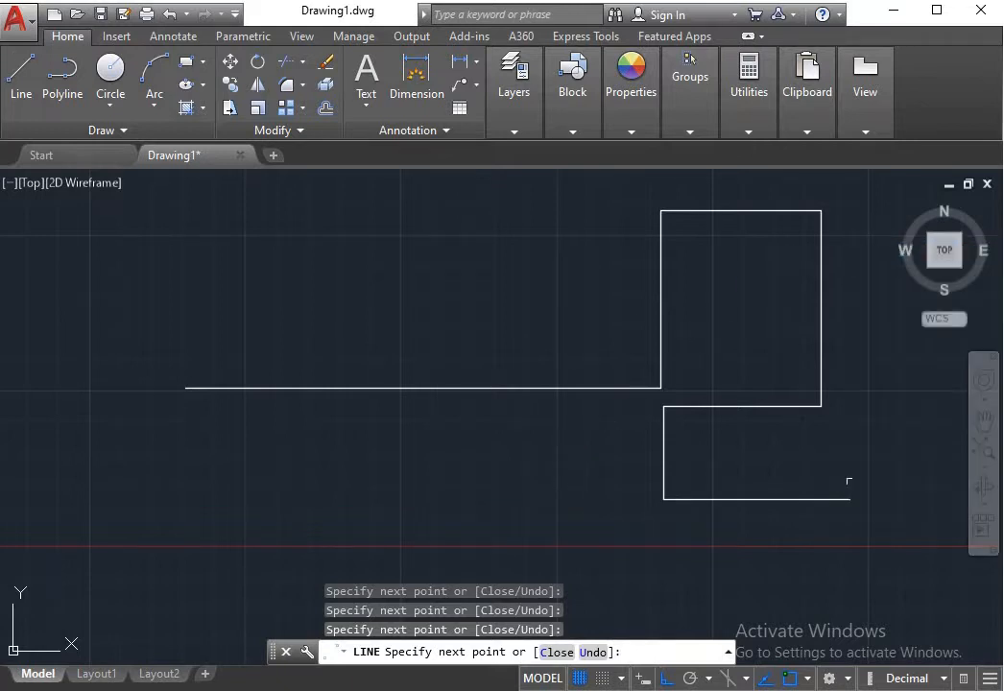
# Select each segment of the line chain one after another with crossing windows to check whether they are separate objects.
pyautogui.click(529, 422)
pyautogui.click(390, 323)
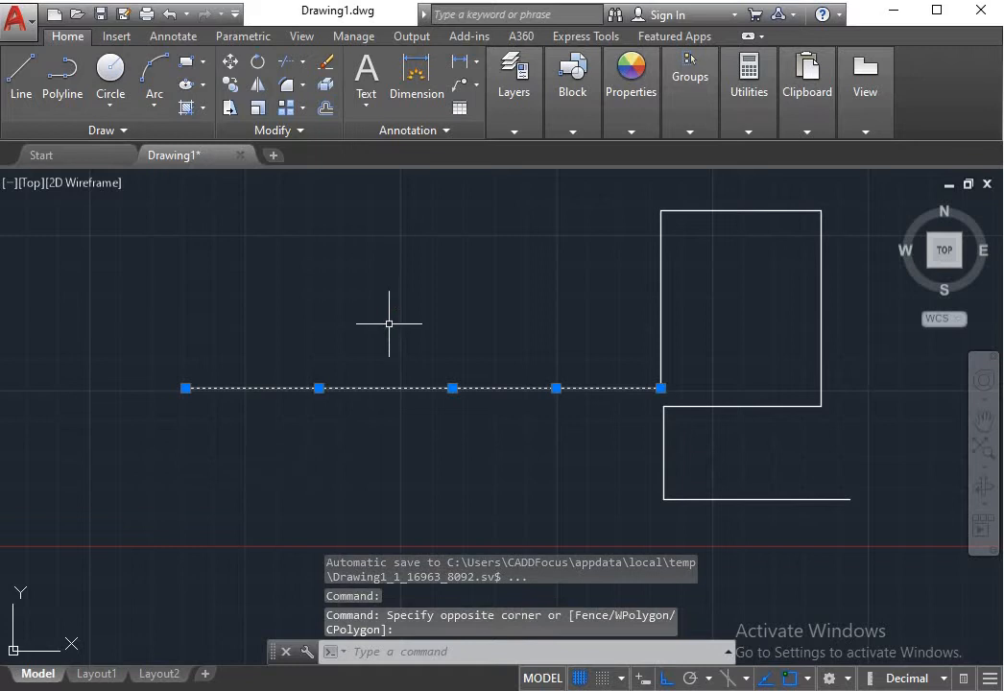
pyautogui.click(728, 331)
pyautogui.click(549, 305)
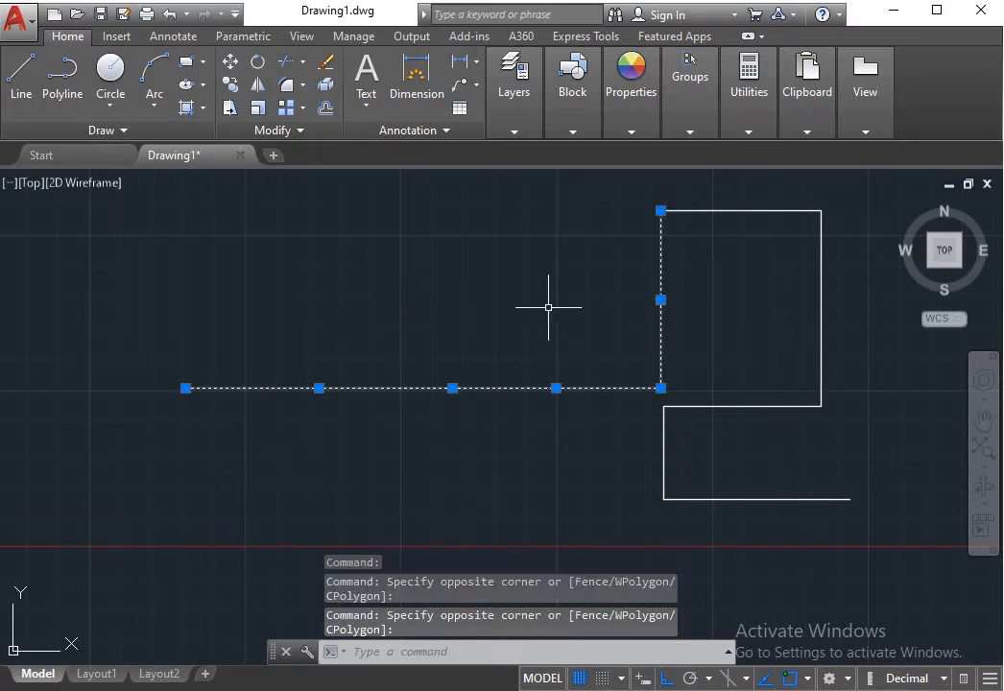
pyautogui.click(717, 252)
pyautogui.click(839, 300)
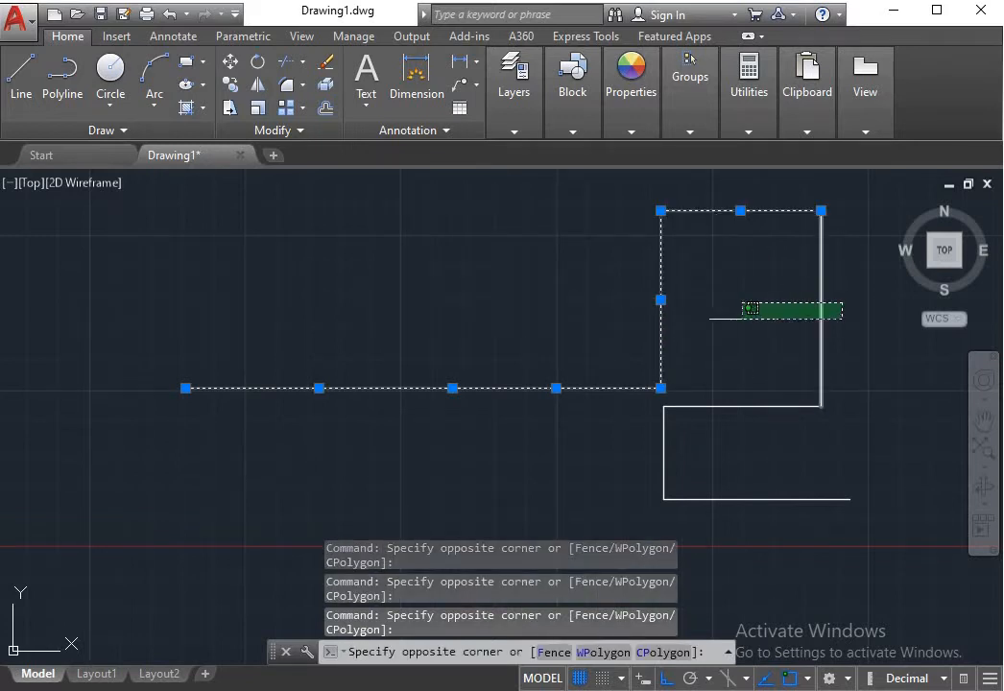
pyautogui.click(755, 388)
pyautogui.click(755, 388)
pyautogui.click(727, 439)
pyautogui.click(722, 461)
pyautogui.click(584, 462)
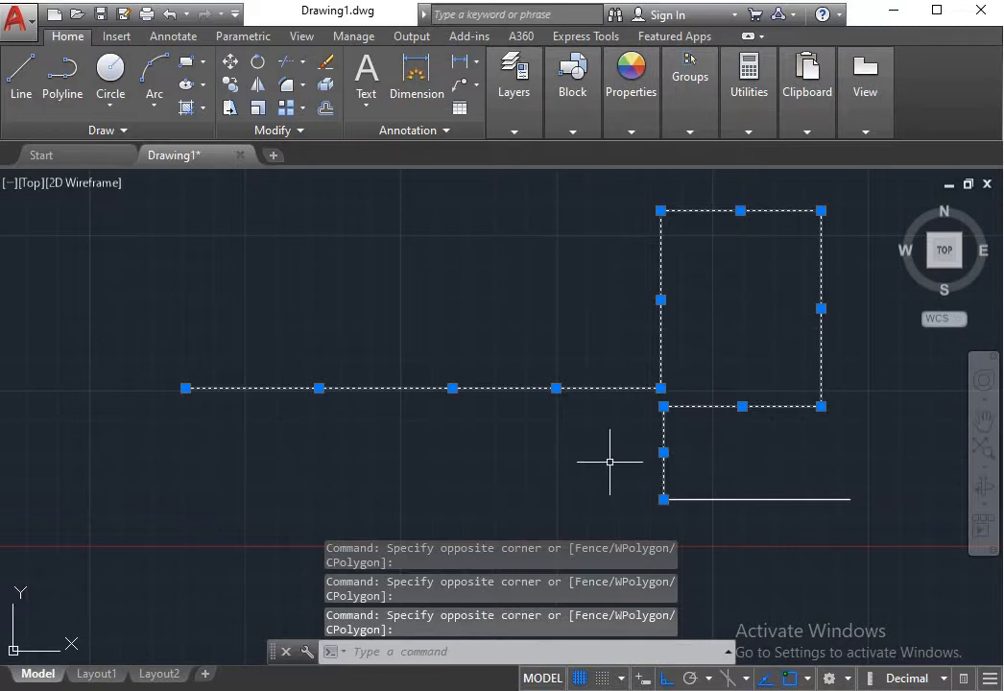
pyautogui.click(764, 449)
pyautogui.click(720, 513)
pyautogui.click(461, 401)
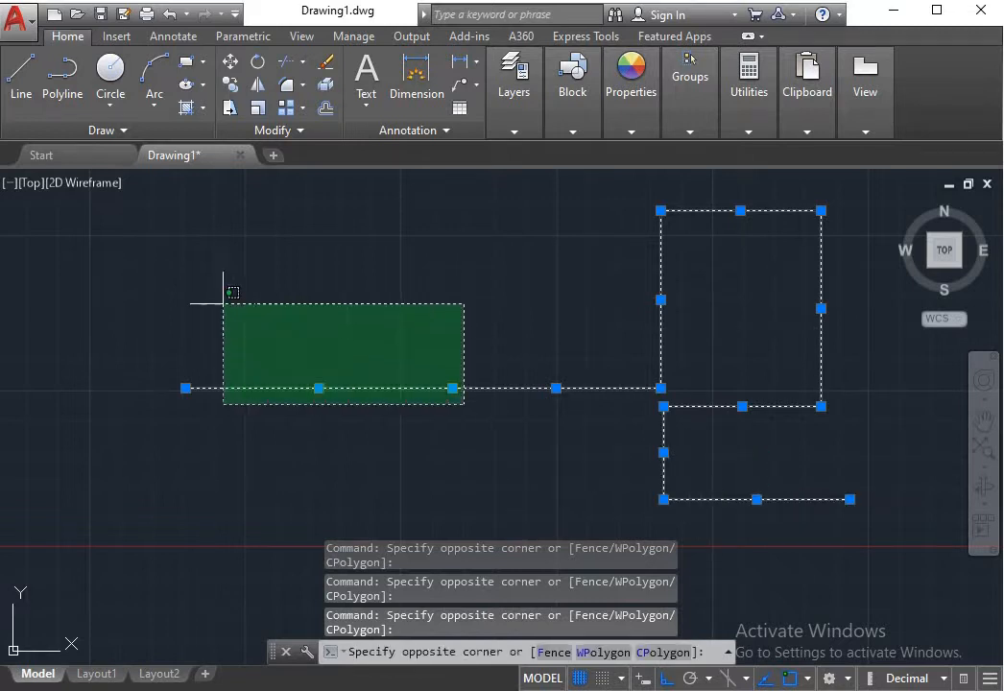
pyautogui.click(298, 306)
pyautogui.rightClick(300, 254)
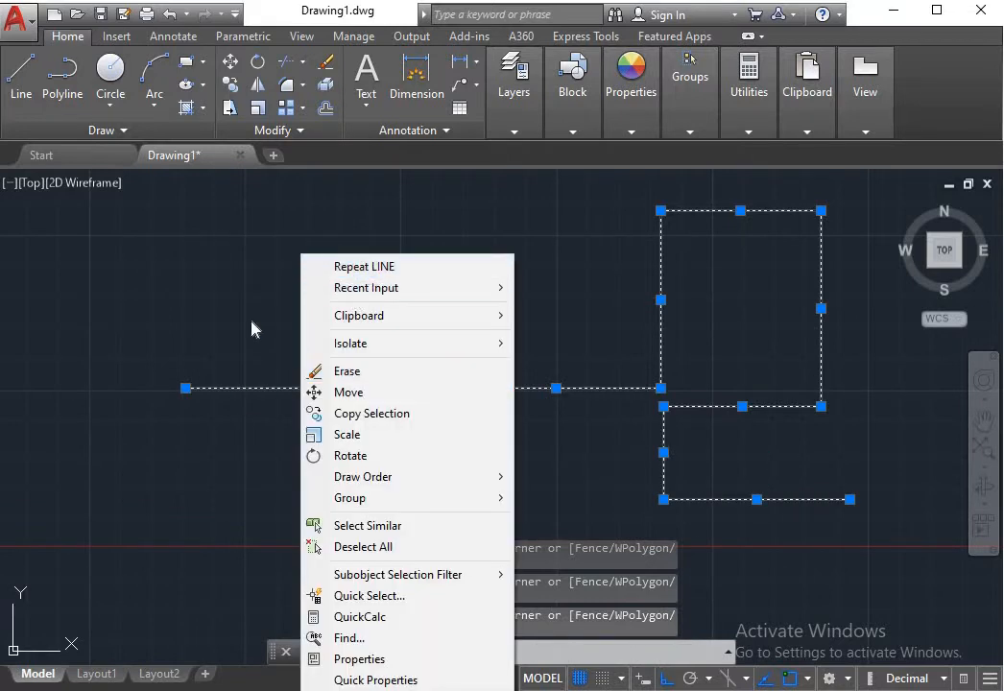
pyautogui.click(227, 305)
pyautogui.click(305, 354)
pyautogui.click(403, 413)
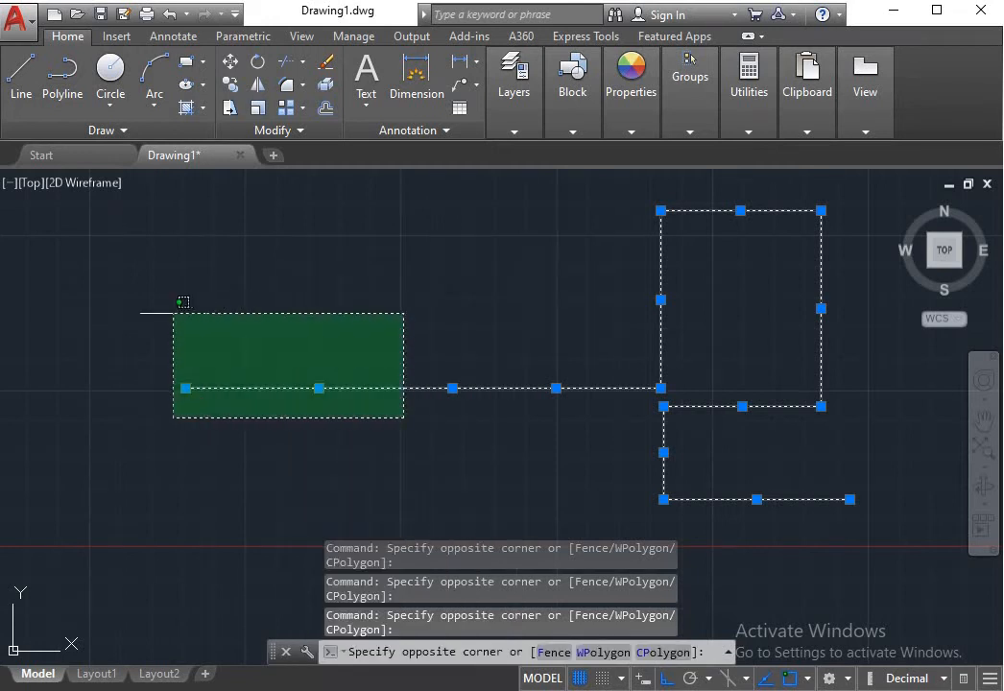
pyautogui.click(179, 309)
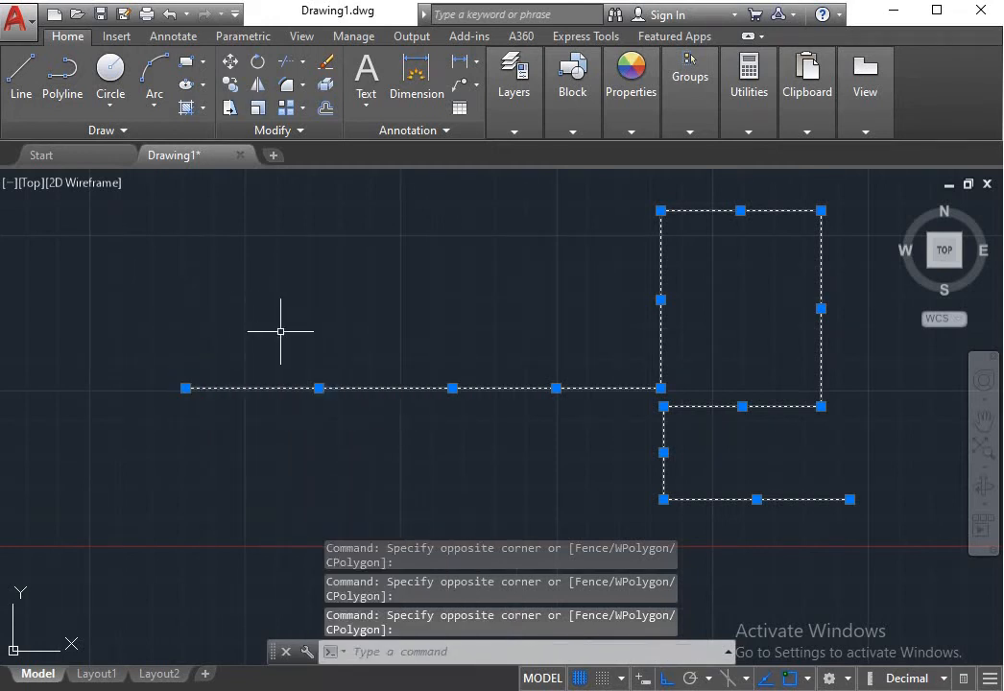
# Draw a horizontal two-segment polyline leftward from the free end of the lowest line, with a first segment about 42.6 units long.
pyautogui.click(62, 92)
pyautogui.press('Return')
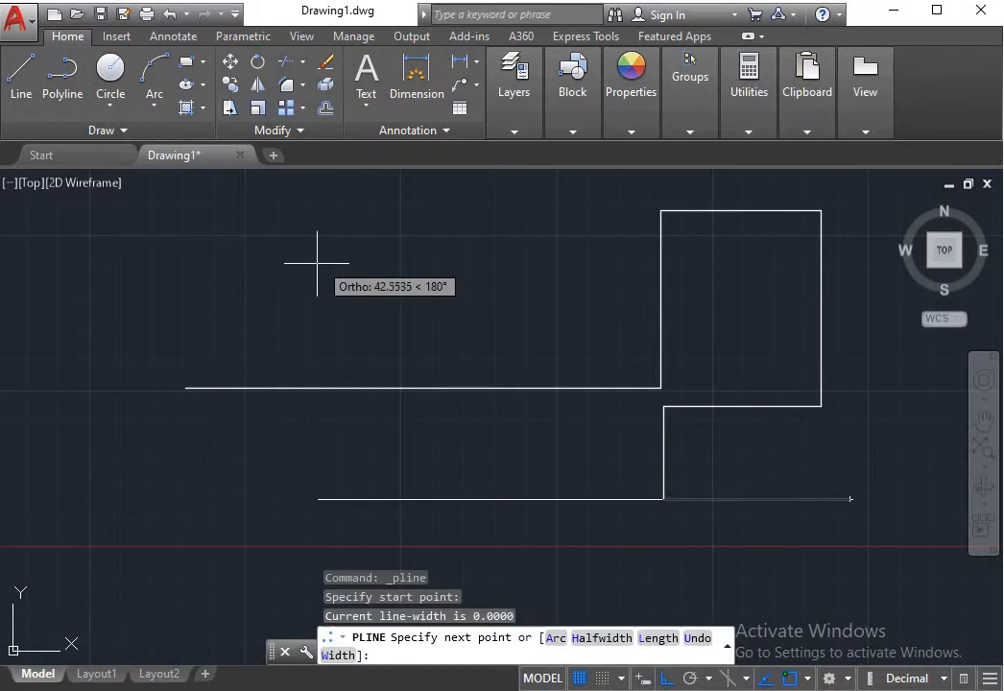
pyautogui.click(314, 269)
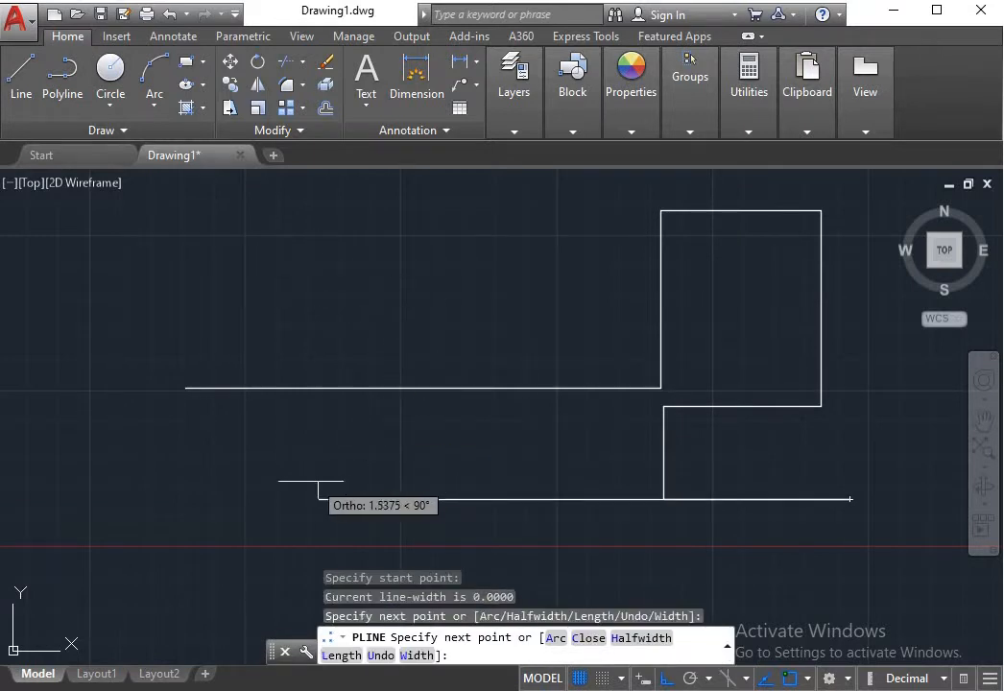
pyautogui.click(301, 497)
pyautogui.rightClick(301, 497)
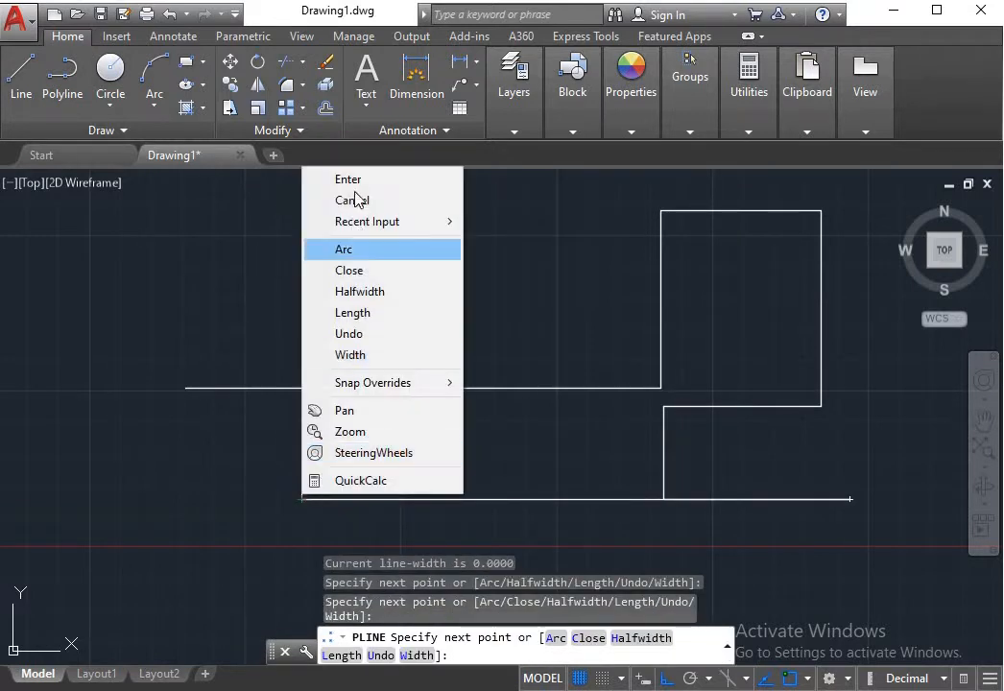
pyautogui.click(347, 177)
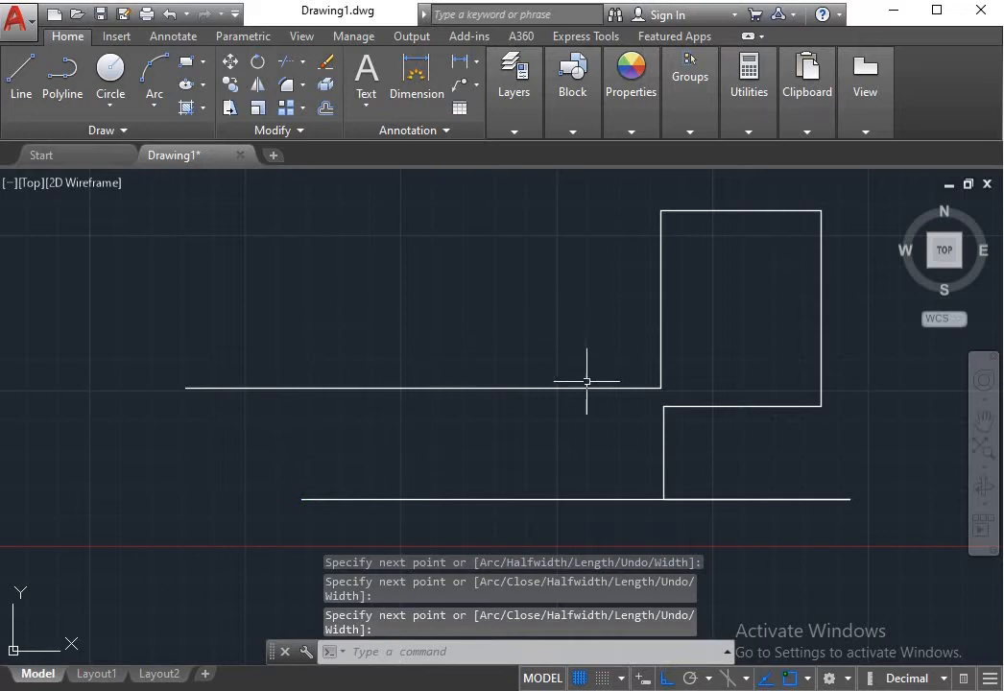
# Select the long horizontal lines, all sides of the upper box and the short lower vertical line with crossing windows.
pyautogui.click(540, 396)
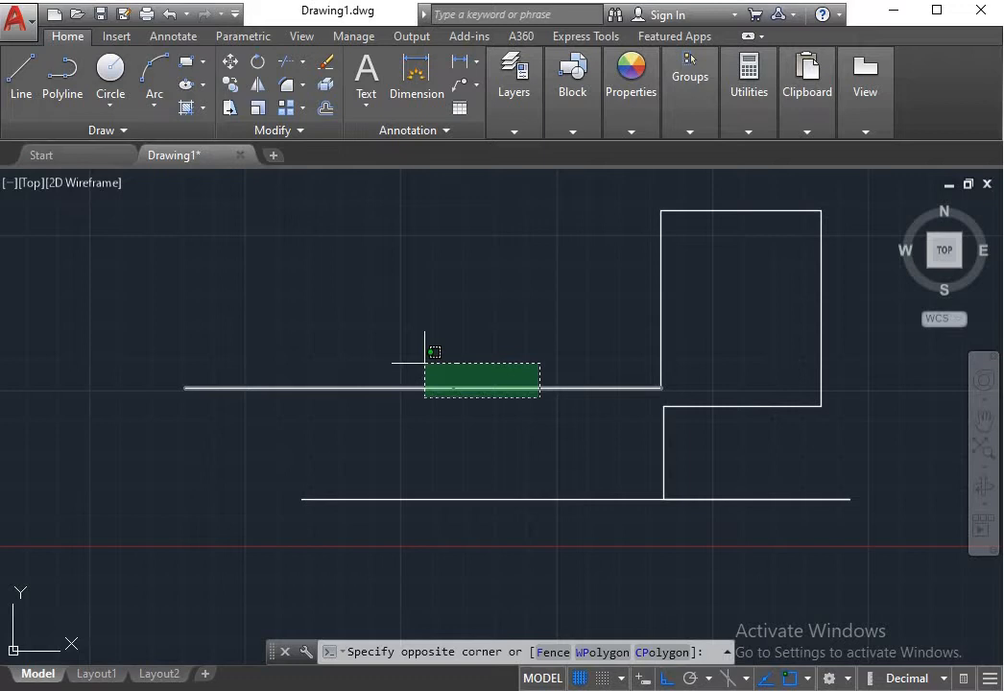
pyautogui.click(425, 363)
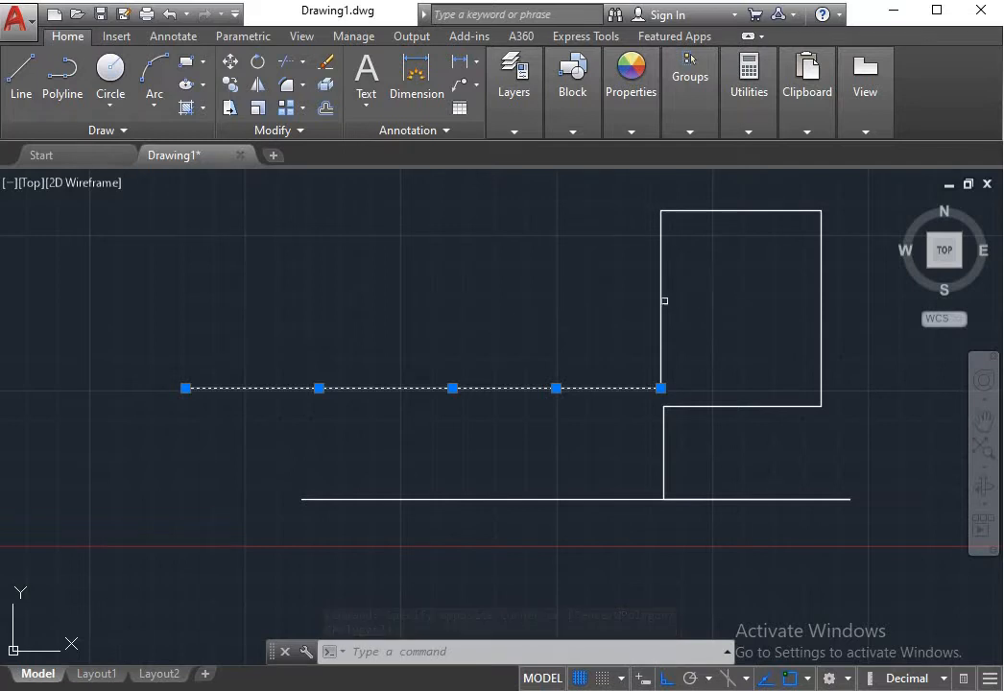
pyautogui.click(710, 309)
pyautogui.click(511, 291)
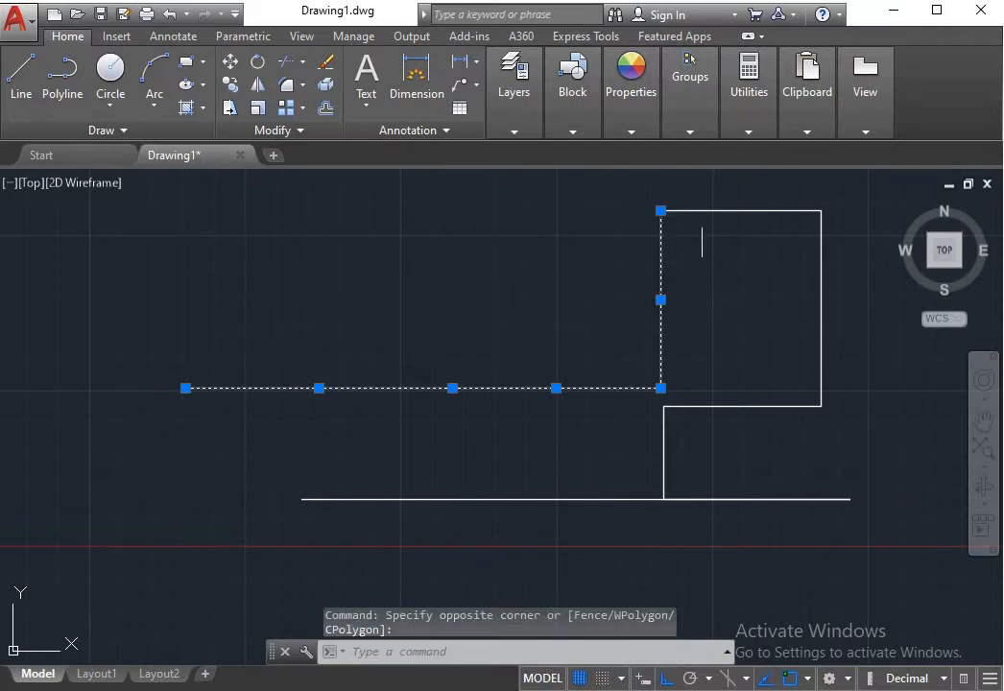
pyautogui.click(757, 205)
pyautogui.click(729, 261)
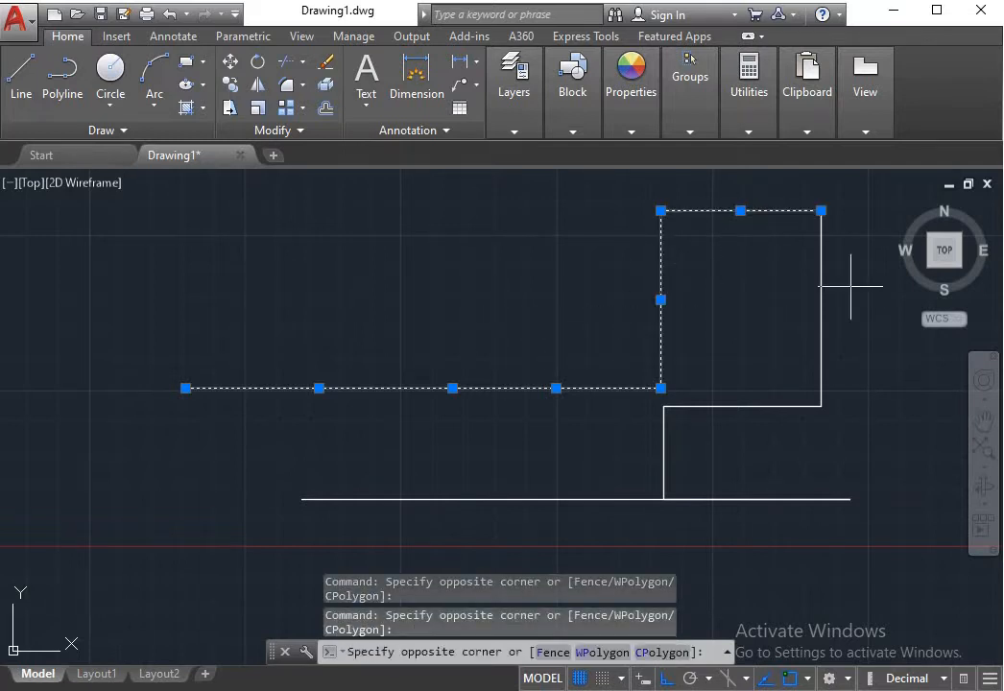
pyautogui.click(746, 347)
pyautogui.click(745, 363)
pyautogui.click(750, 431)
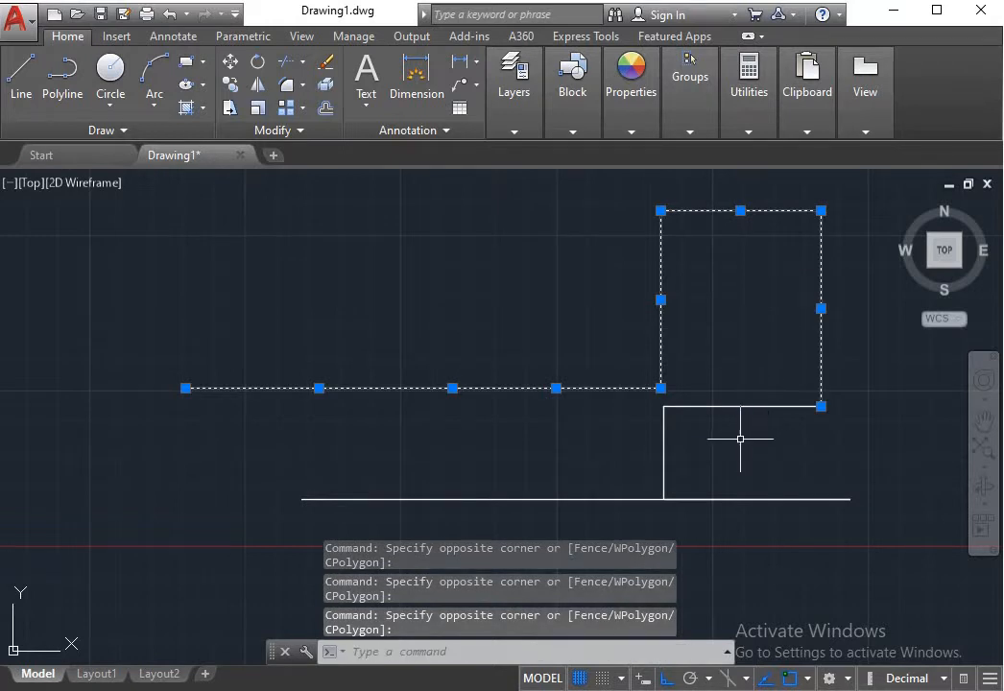
pyautogui.click(740, 438)
pyautogui.click(728, 379)
pyautogui.click(719, 447)
pyautogui.click(596, 457)
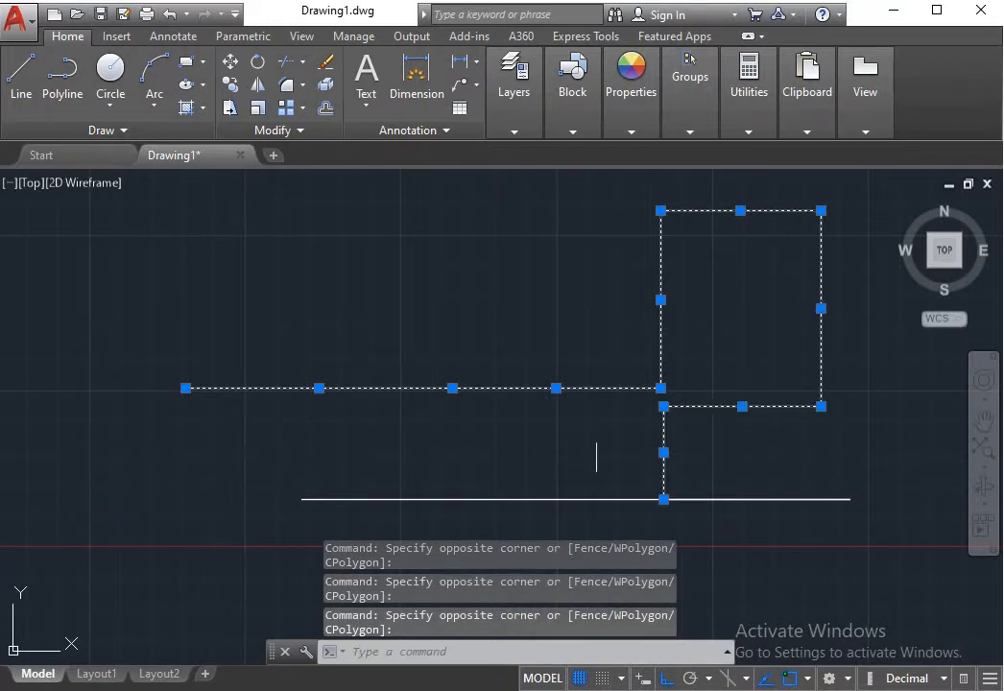
# Stretch both endpoints of the short lower vertical line leftward by the same distance, extending the horizontal line attached to its upper end.
pyautogui.click(663, 406)
pyautogui.click(592, 406)
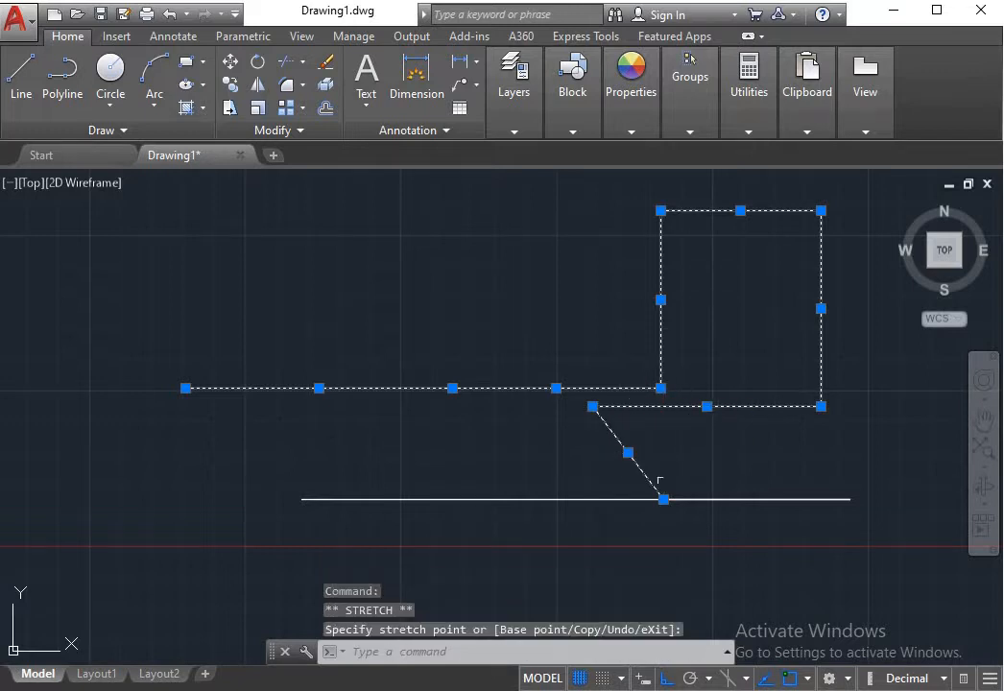
pyautogui.click(663, 500)
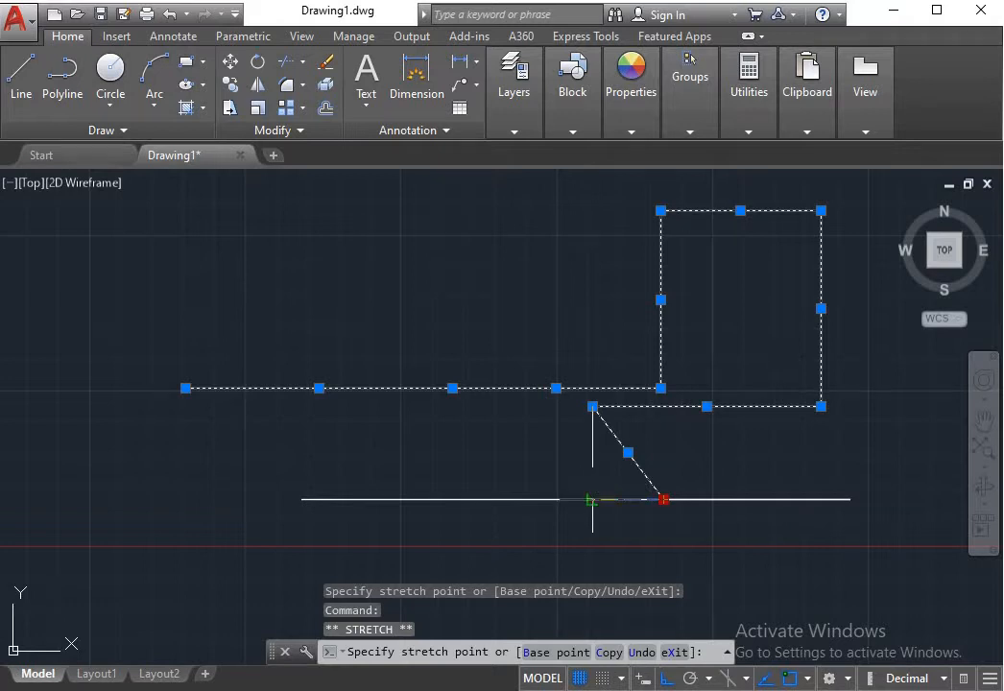
pyautogui.click(592, 498)
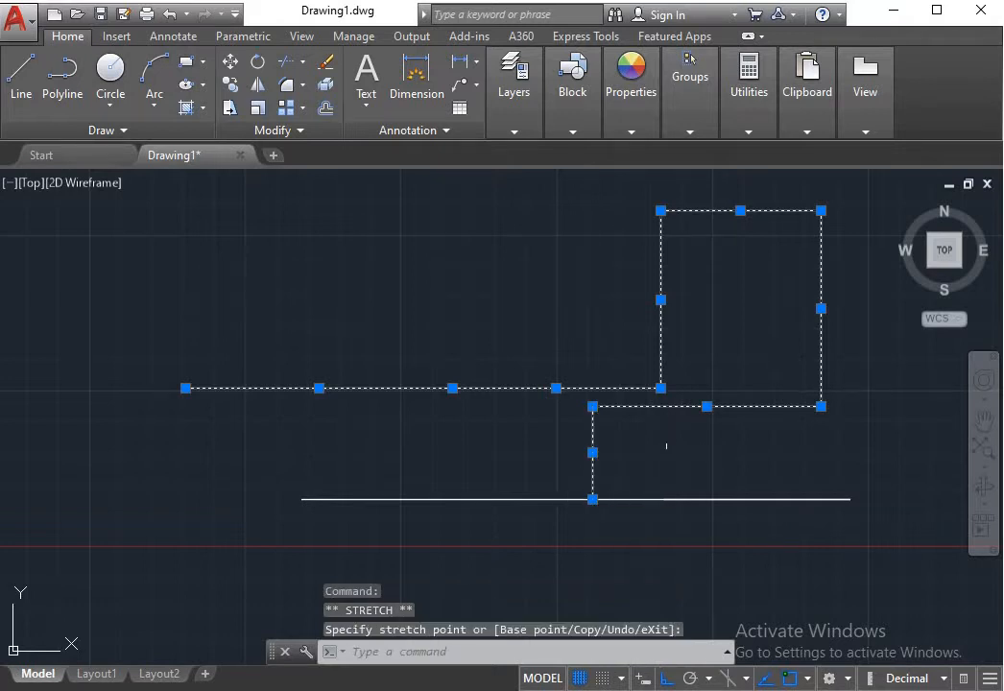
# Start a polyline in the empty area right of the box with a long horizontal segment and a shorter vertical segment going up.
pyautogui.scroll(-5, 666, 446)
pyautogui.moveTo(666, 445); pyautogui.dragTo(391, 470, button='middle')
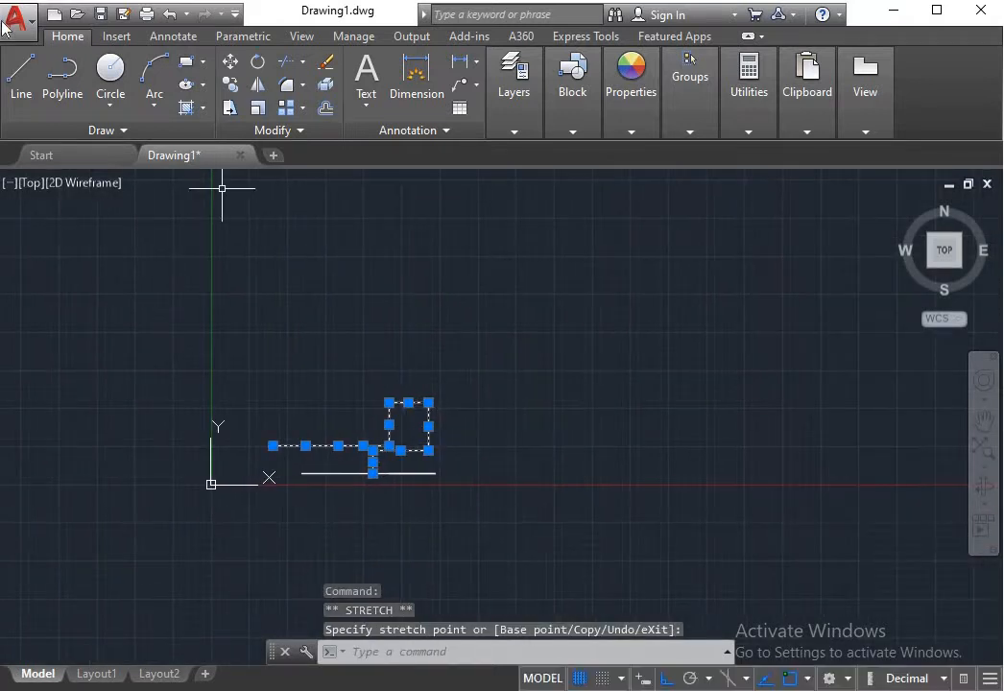
pyautogui.click(60, 69)
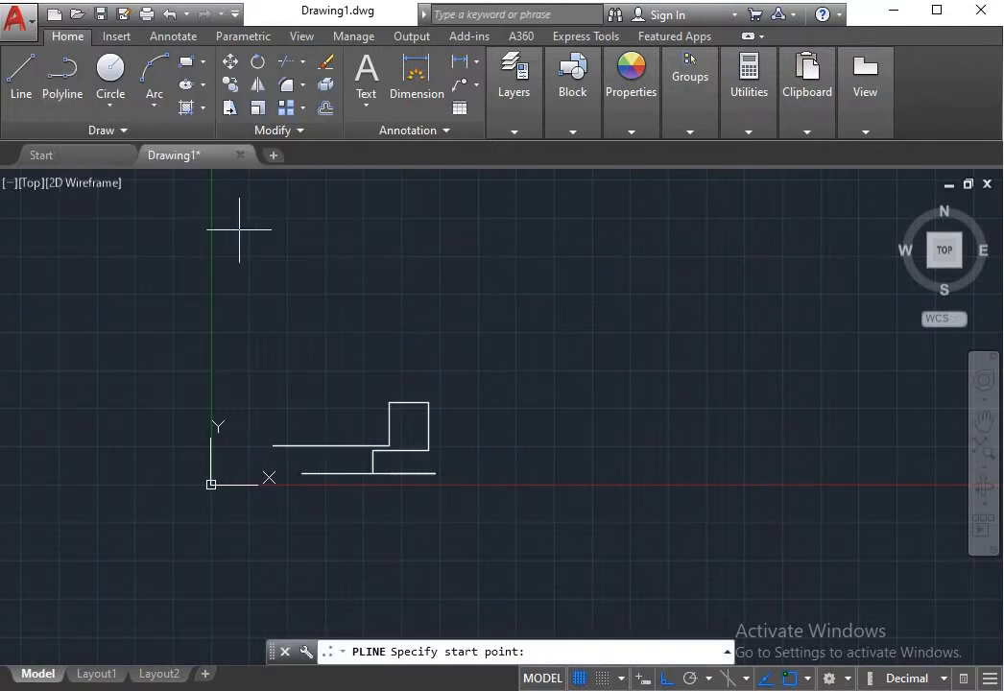
pyautogui.click(456, 387)
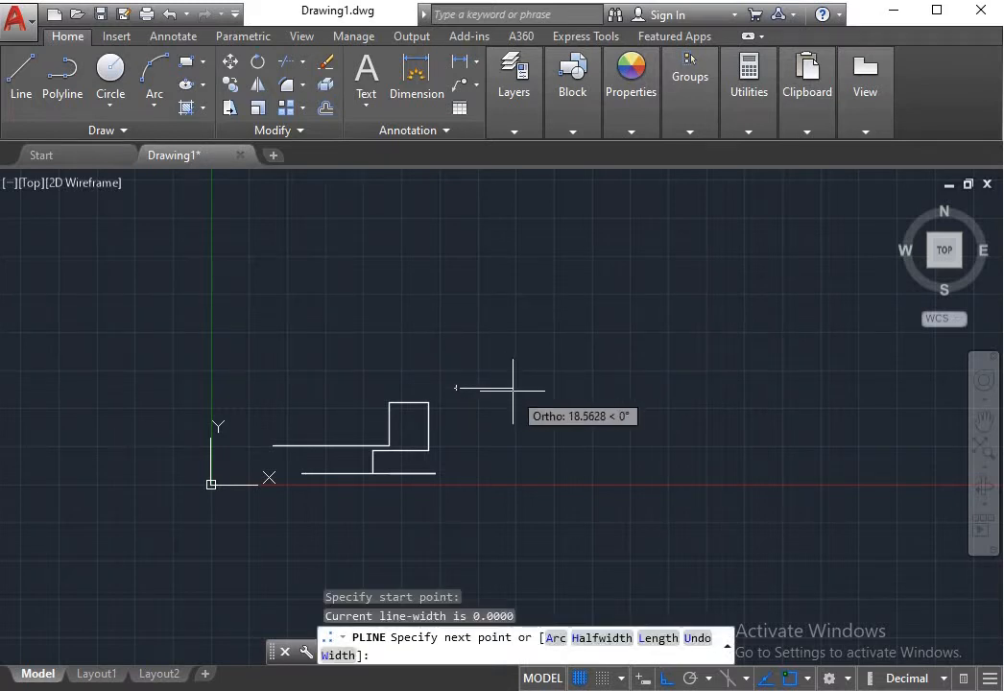
pyautogui.click(596, 385)
pyautogui.click(587, 343)
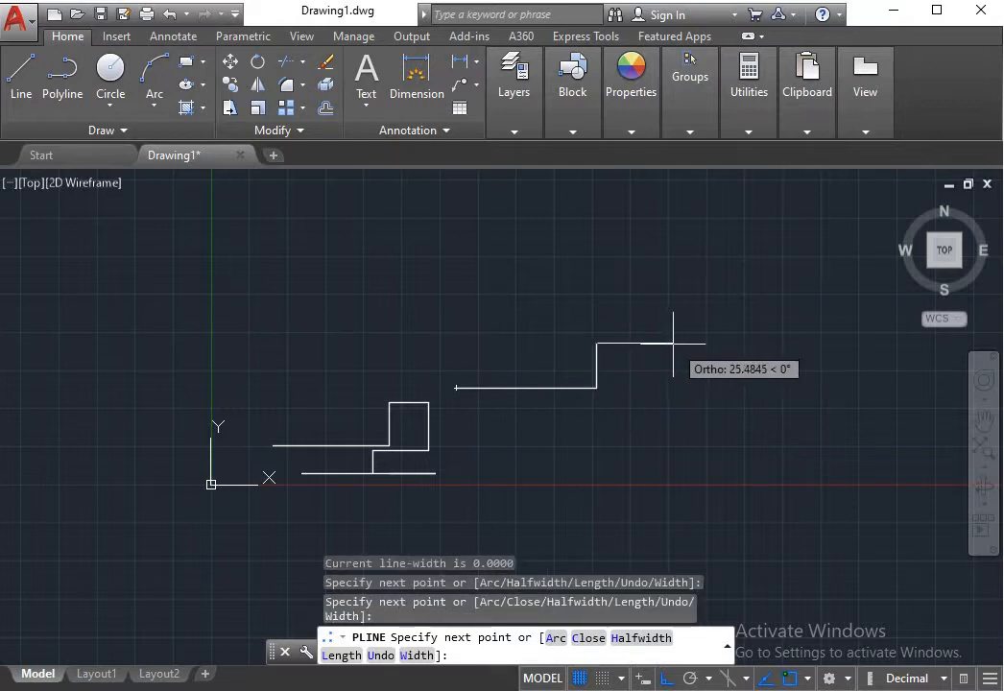
# Turn Ortho off and continue the polyline with free-angle segments around an irregular outline, ending at its start point.
pyautogui.press('F8')
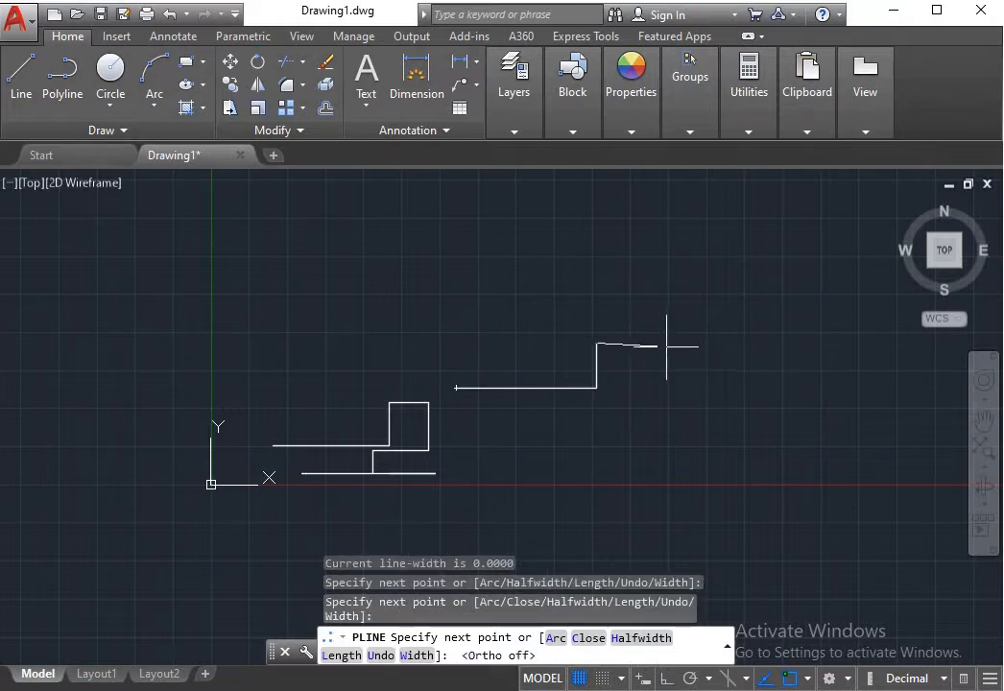
pyautogui.click(645, 377)
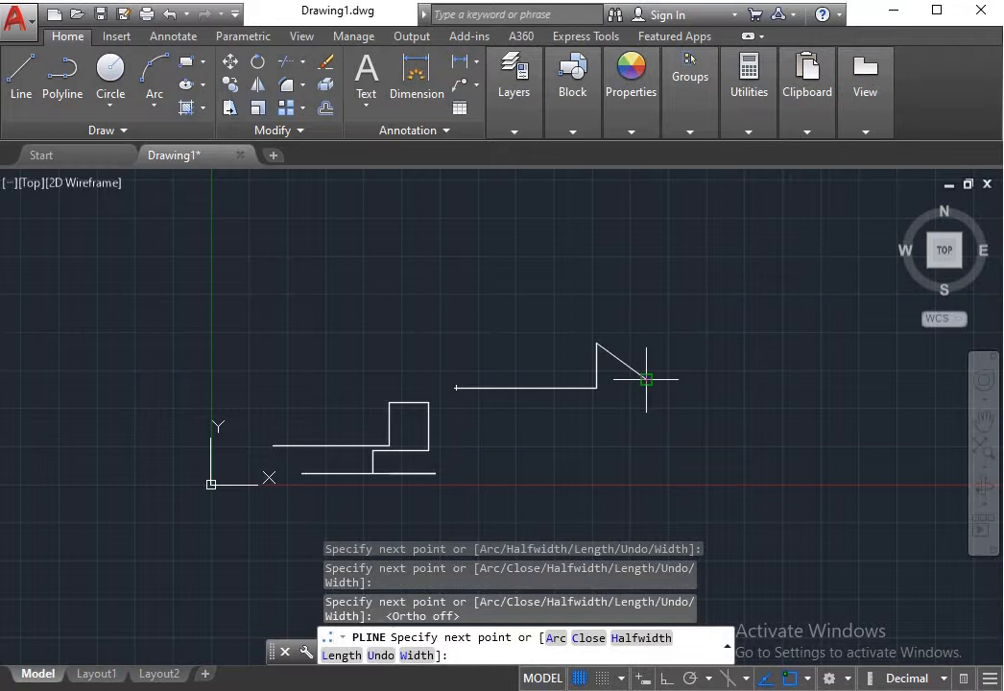
pyautogui.click(674, 340)
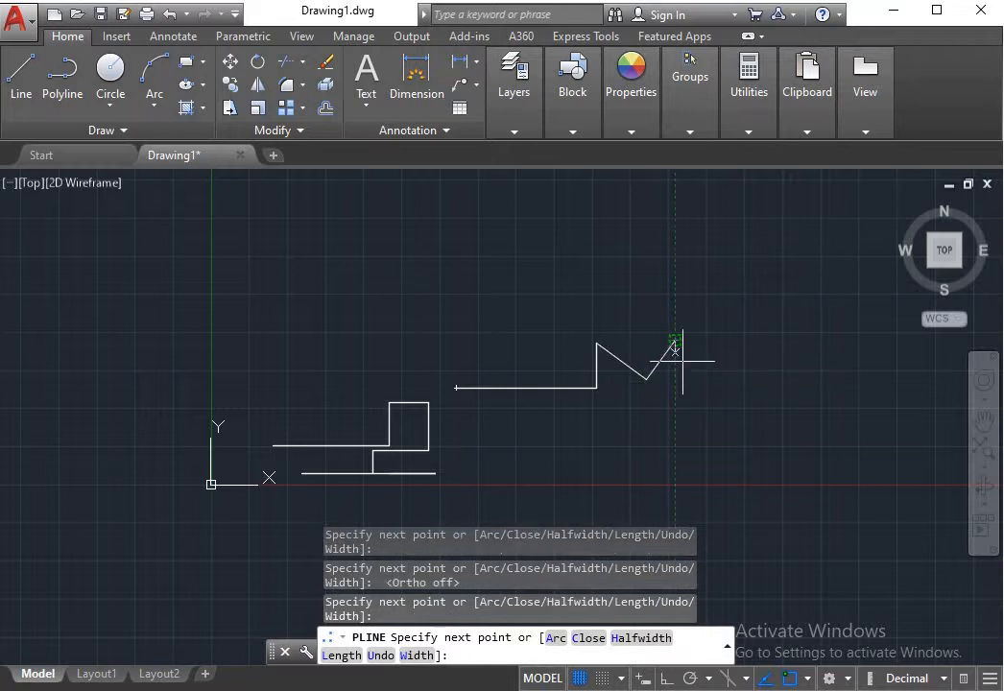
pyautogui.click(675, 442)
pyautogui.click(597, 458)
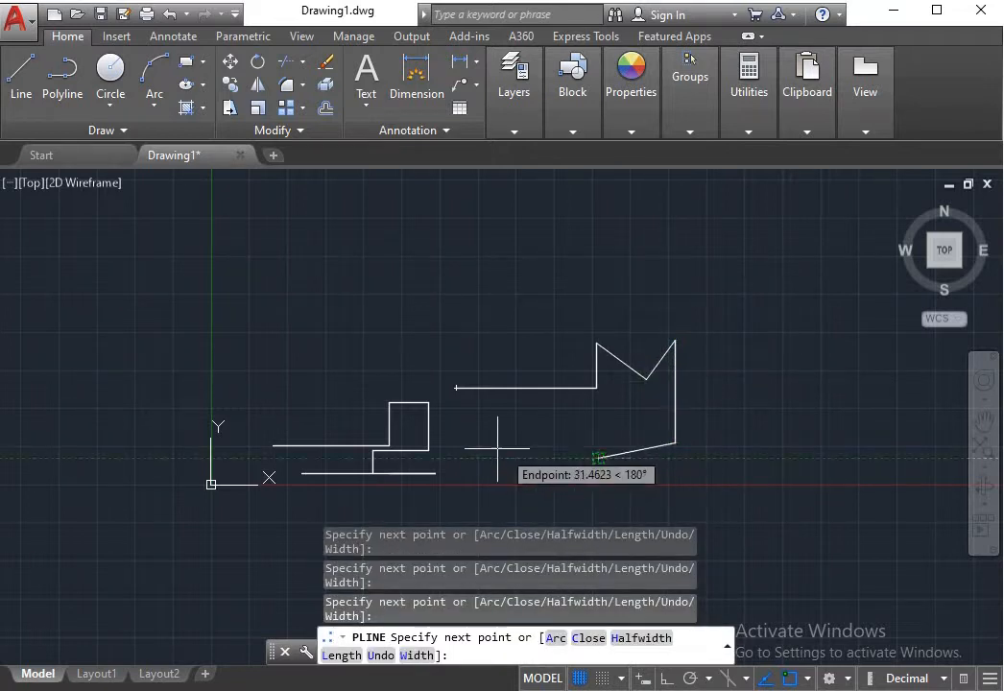
pyautogui.click(589, 410)
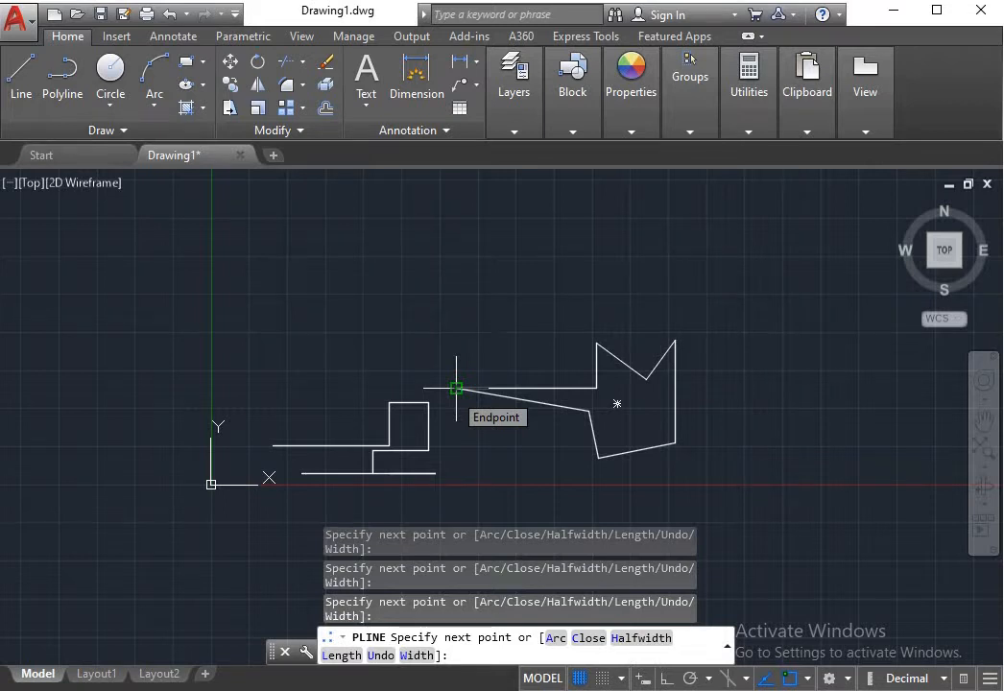
pyautogui.click(456, 387)
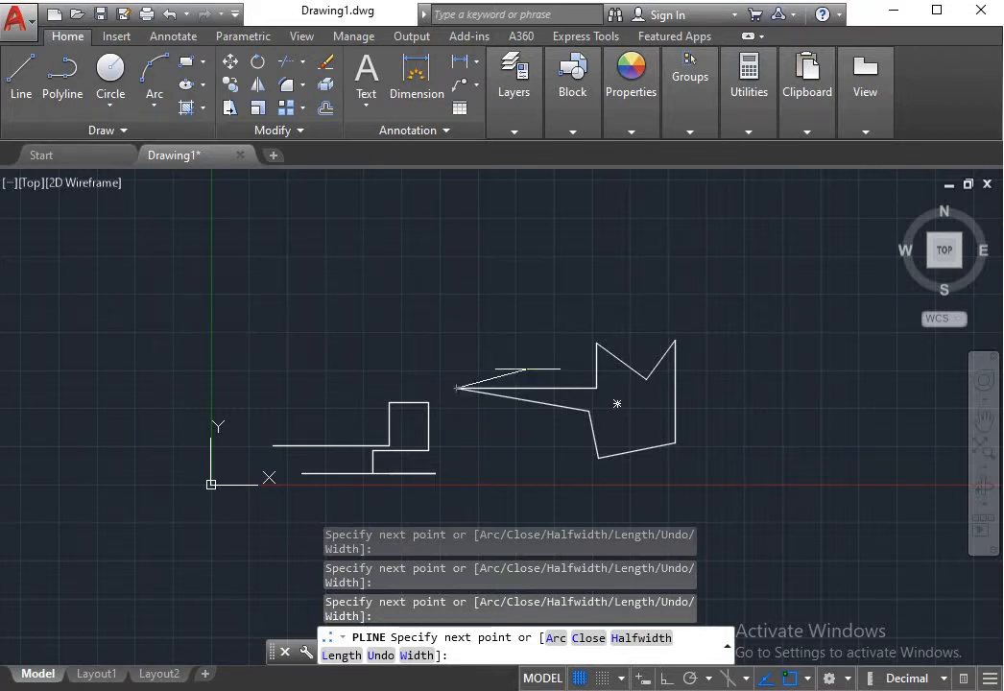
pyautogui.rightClick(492, 348)
pyautogui.click(523, 360)
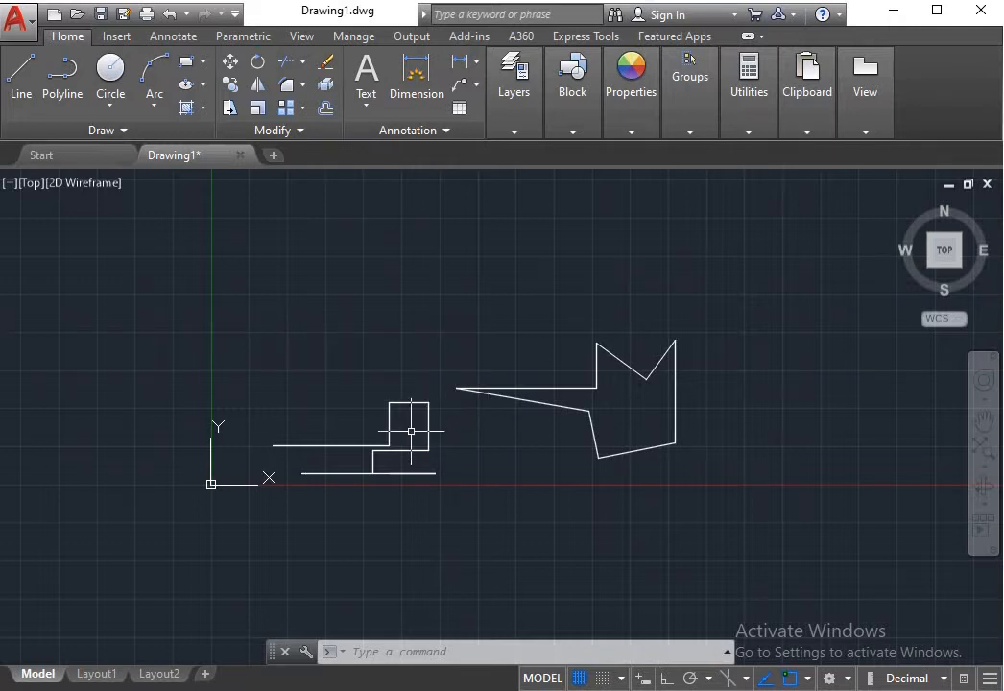
pyautogui.scroll(-4, 696, 412)
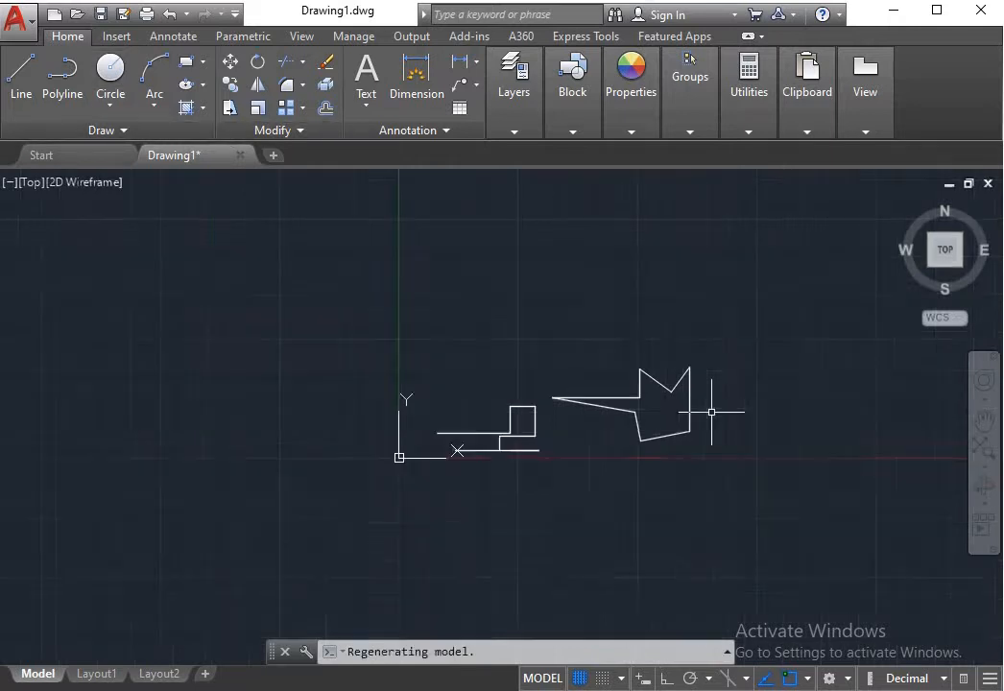
pyautogui.scroll(2, 807, 417)
pyautogui.rightClick(497, 342)
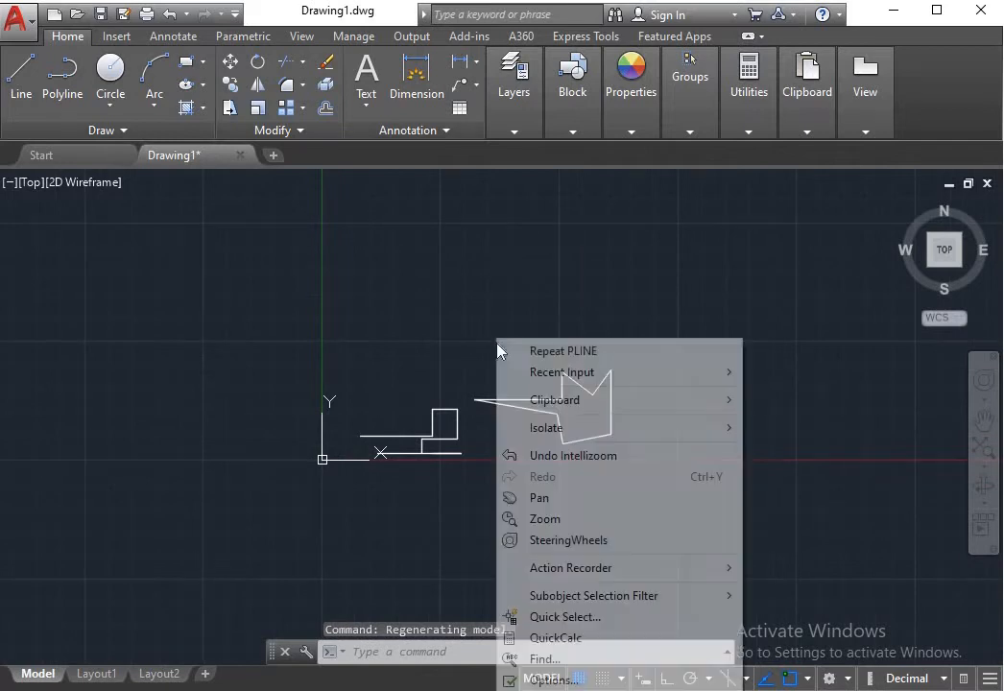
pyautogui.click(443, 337)
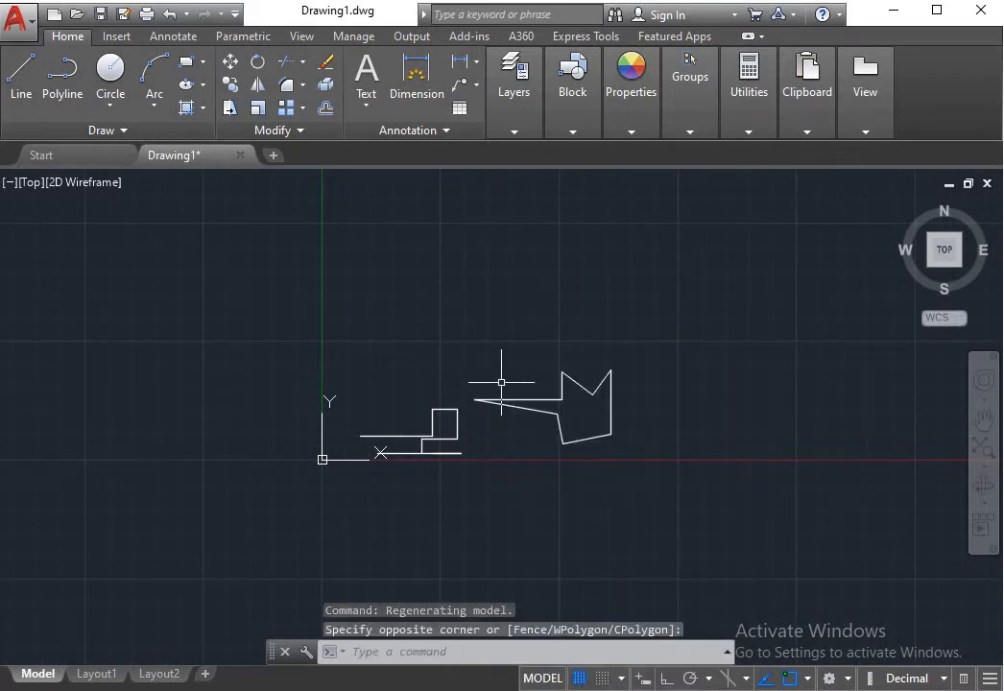
pyautogui.write('u')
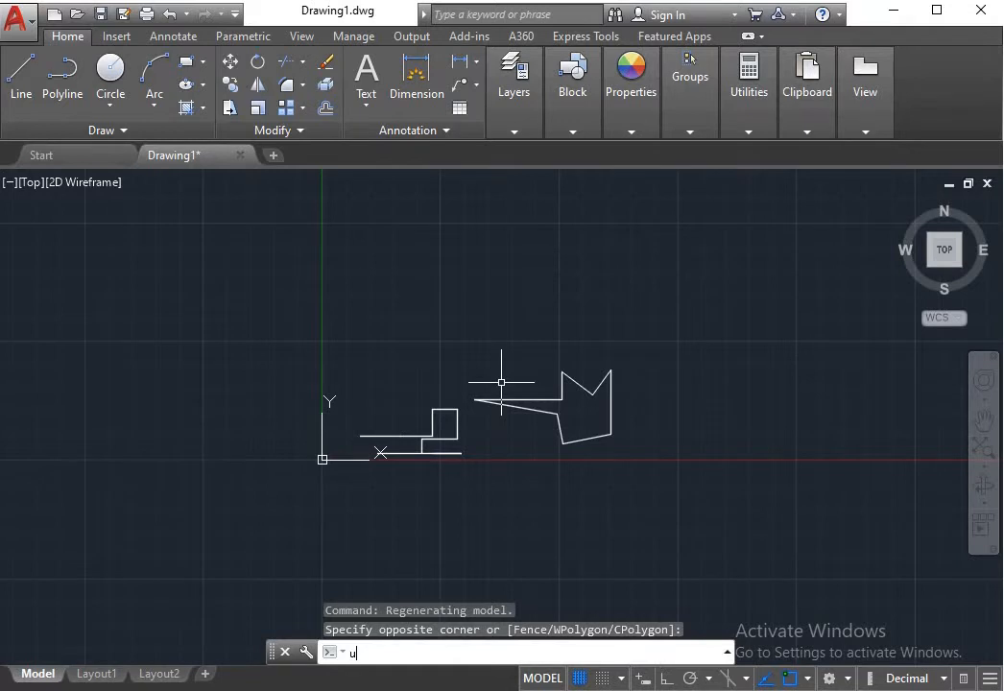
pyautogui.press('Return')
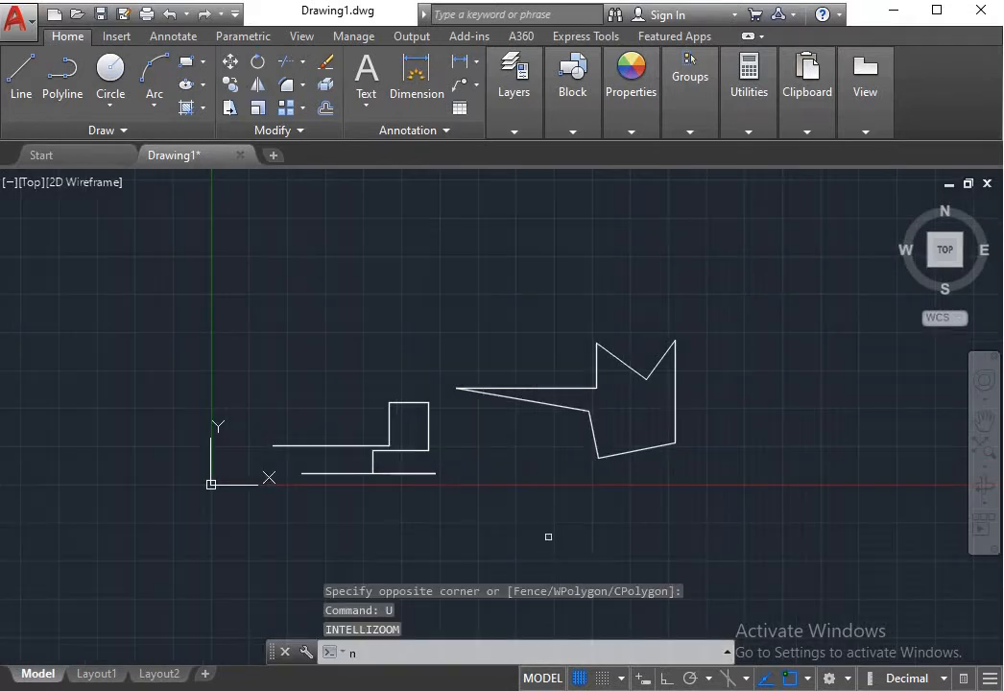
# Set the drawing units to Architectural length type with 0'-0" precision.
pyautogui.press('BackSpace')
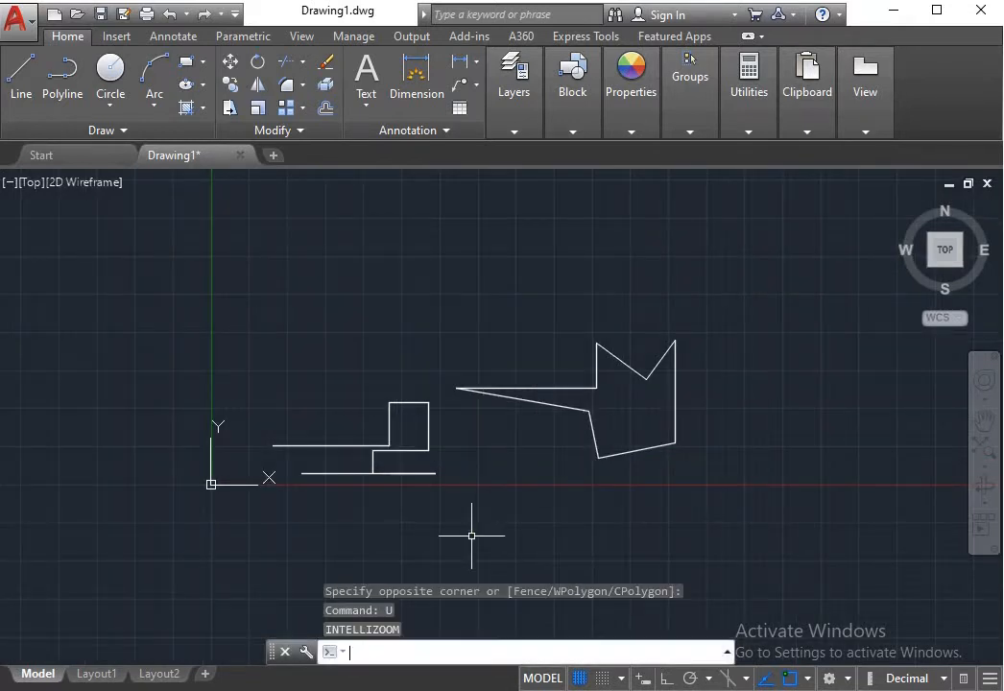
pyautogui.write('un')
pyautogui.press('Return')
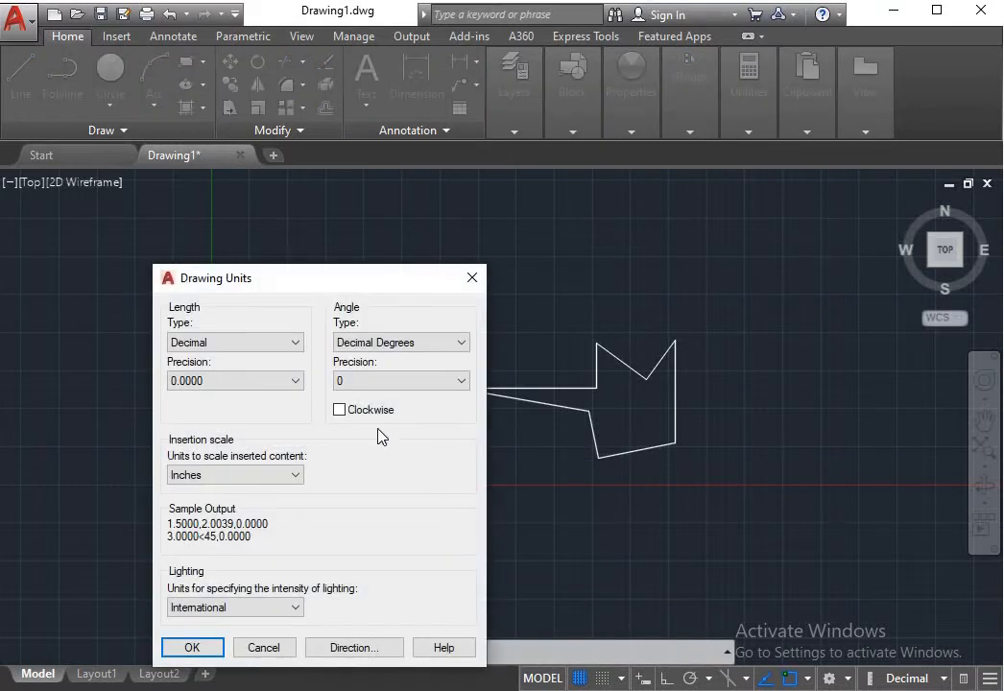
pyautogui.click(300, 344)
pyautogui.click(280, 354)
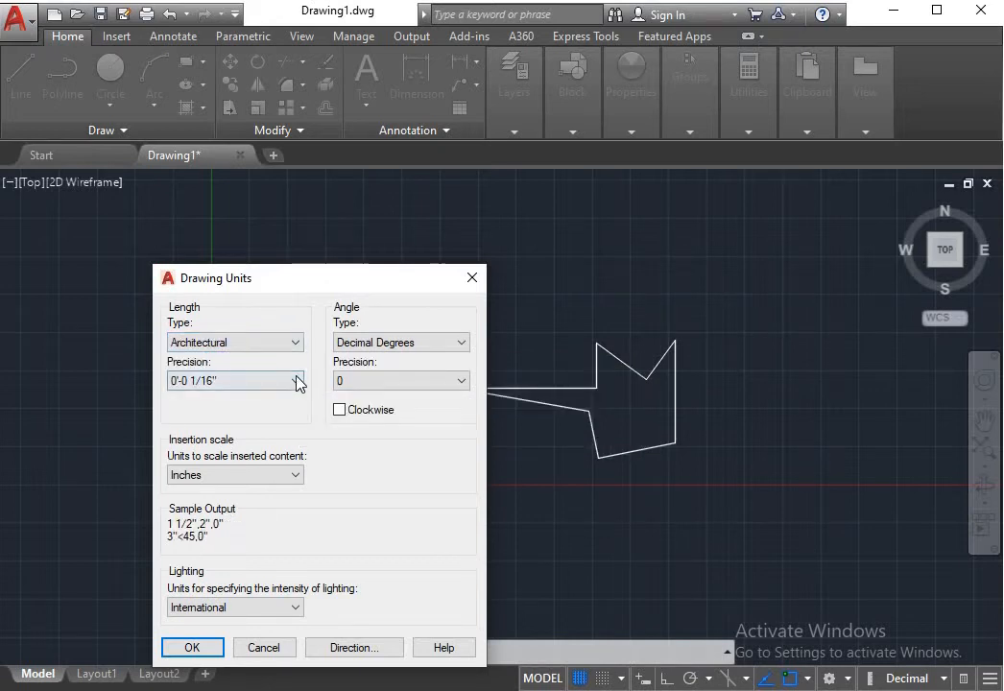
pyautogui.click(295, 382)
pyautogui.click(282, 396)
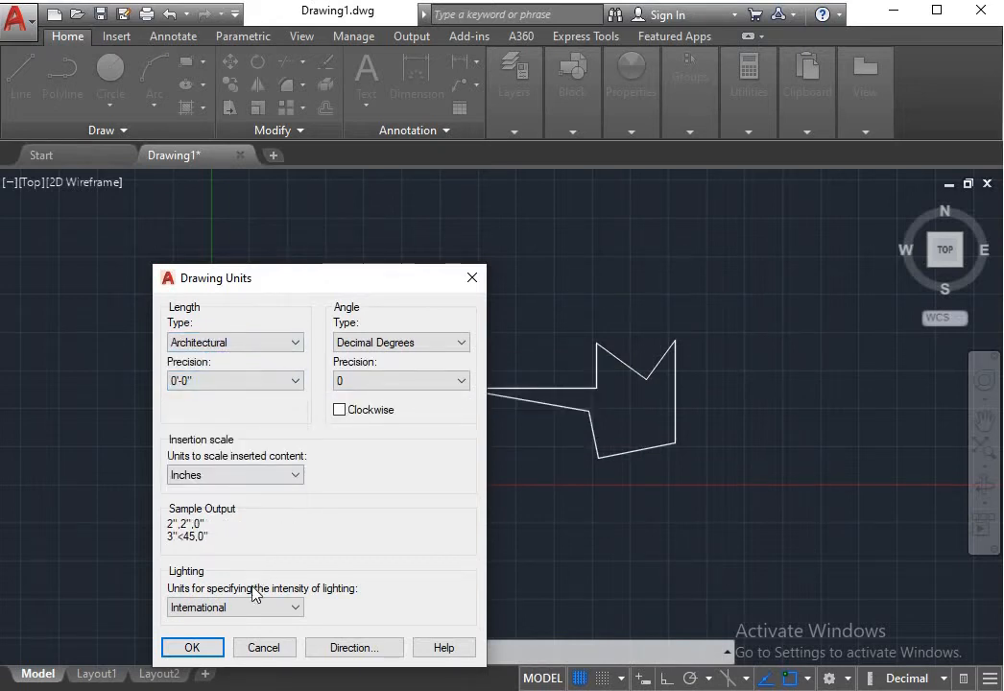
pyautogui.click(201, 647)
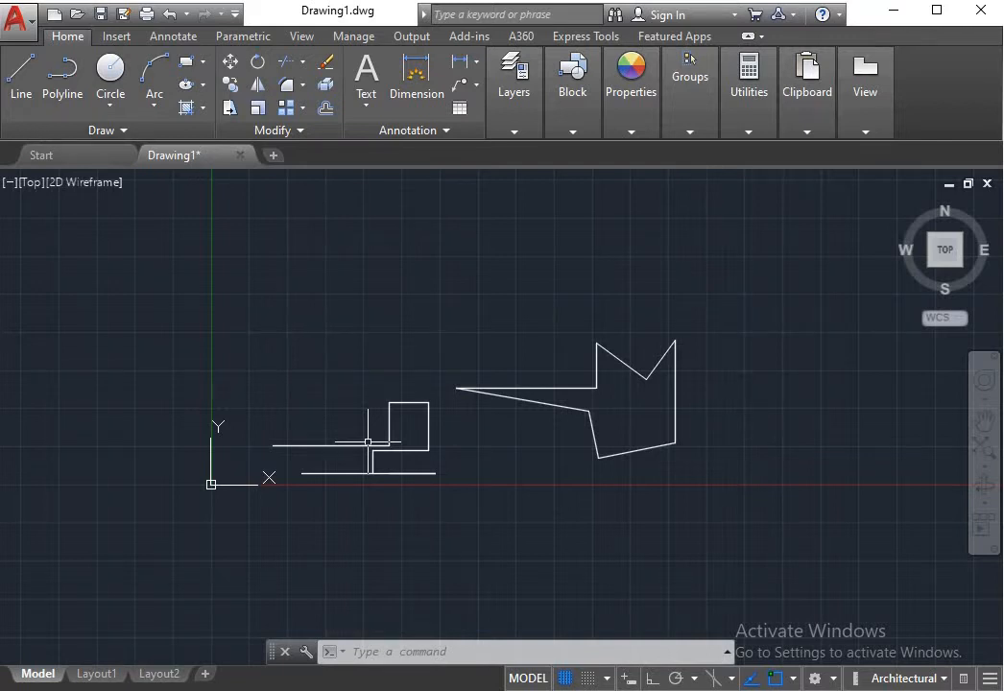
# Draw a center-radius circle with a radius of about 3'-1" just above the irregular polyline shape.
pyautogui.scroll(-4, 368, 442)
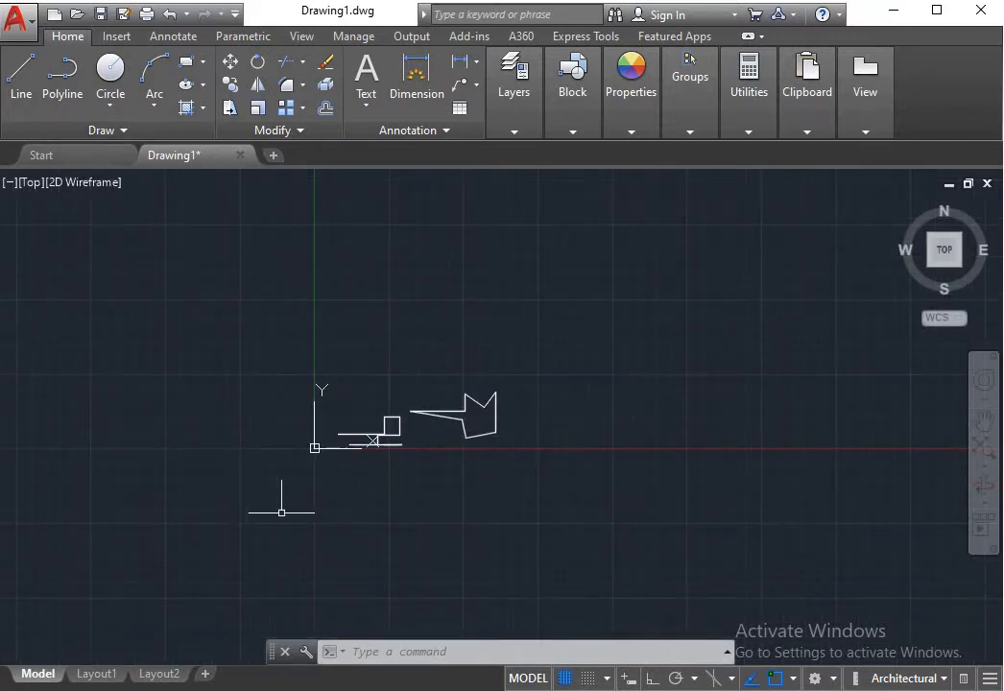
pyautogui.scroll(4, 574, 408)
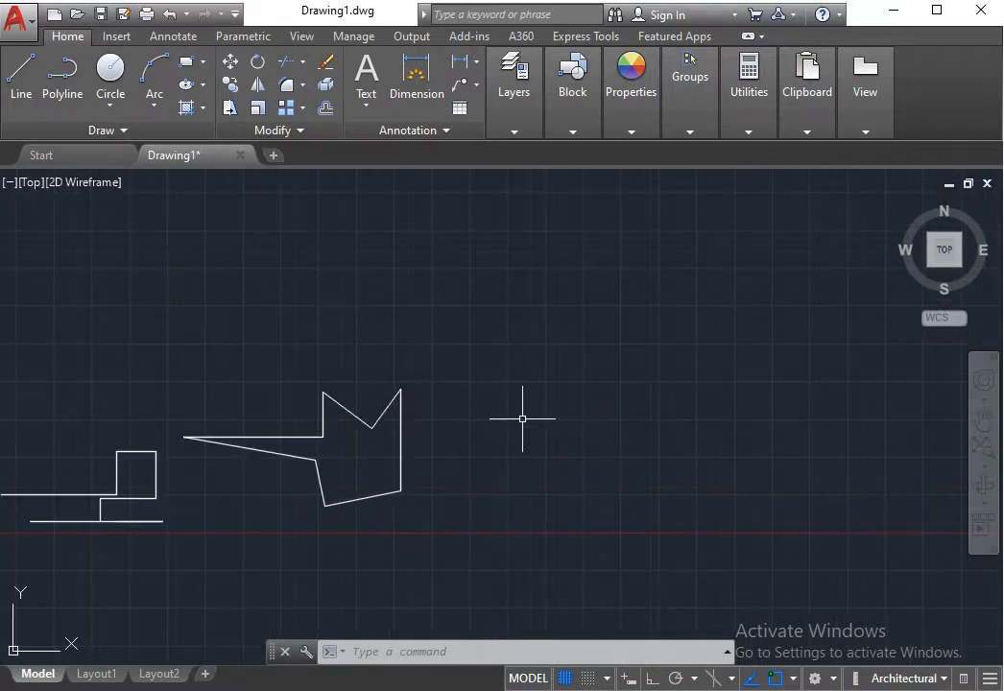
pyautogui.scroll(-2, 497, 420)
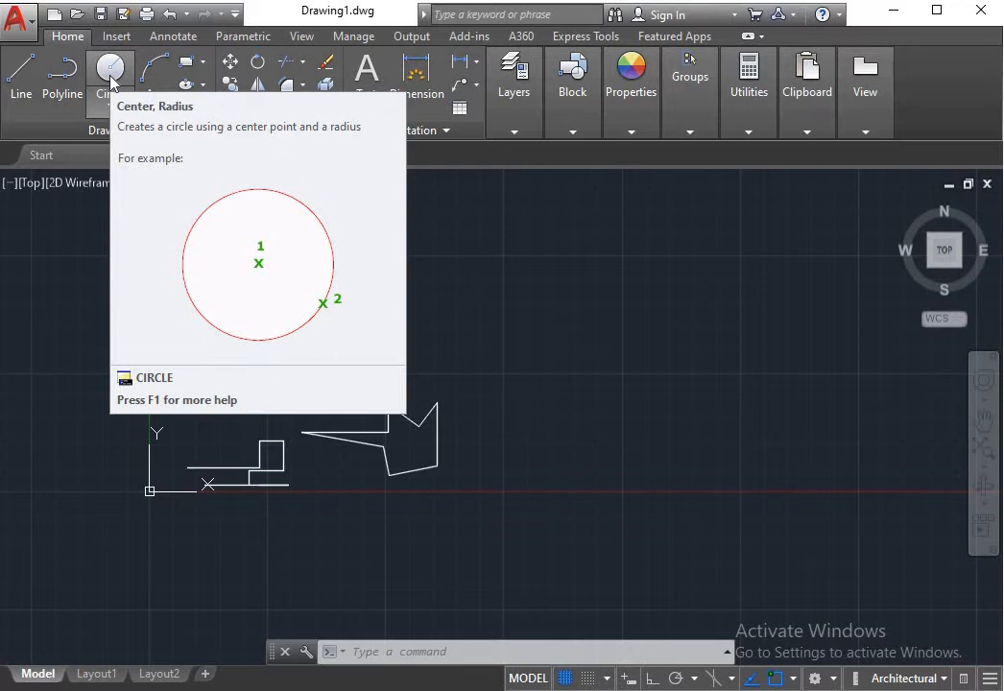
pyautogui.click(110, 81)
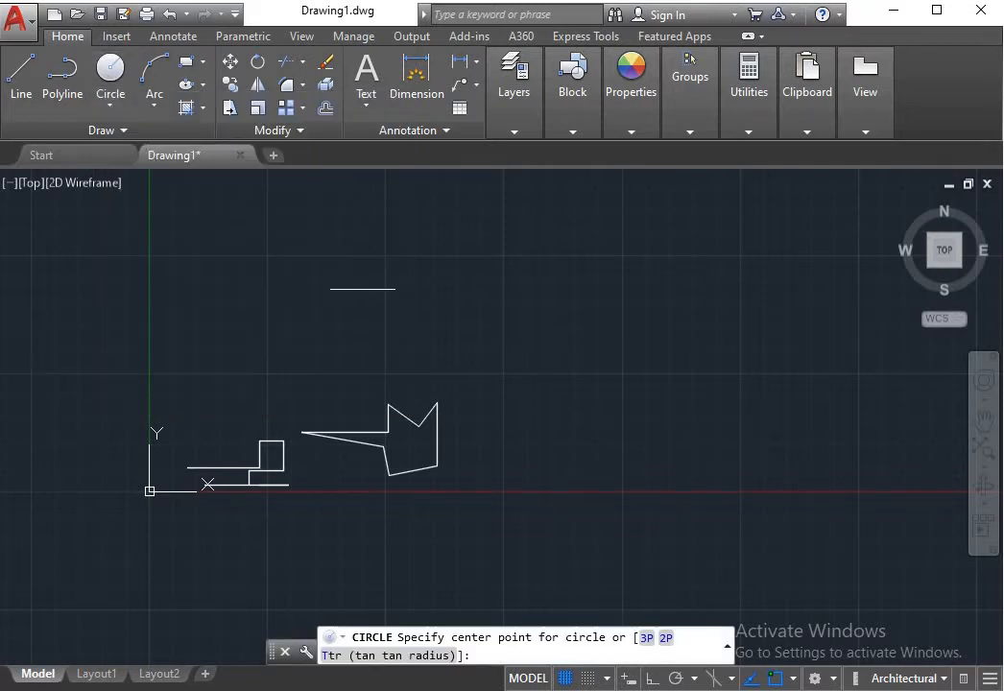
pyautogui.click(407, 327)
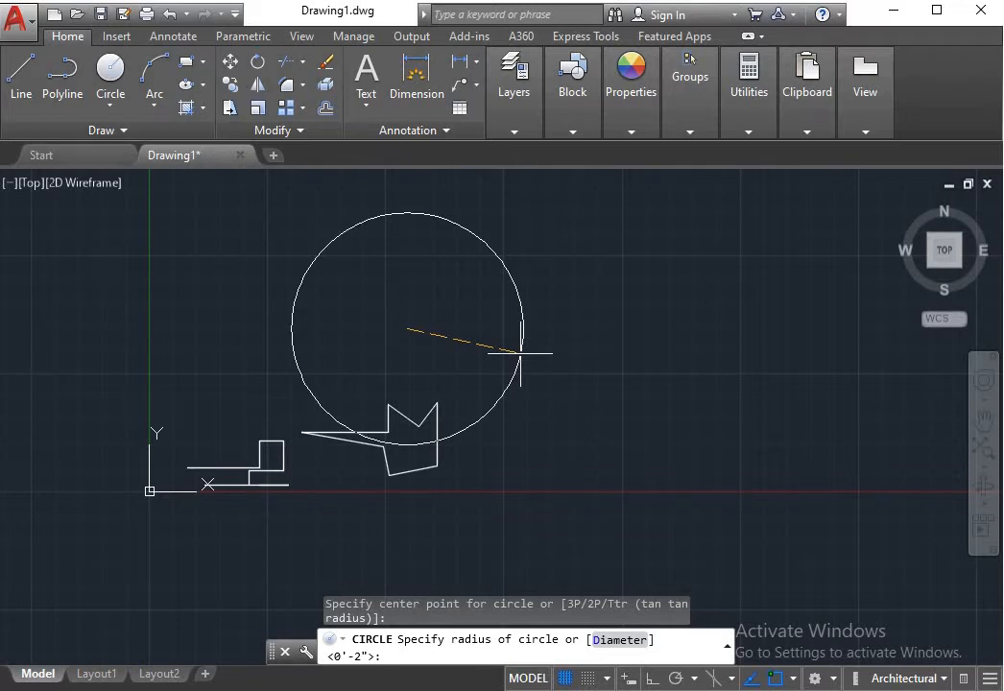
pyautogui.click(472, 352)
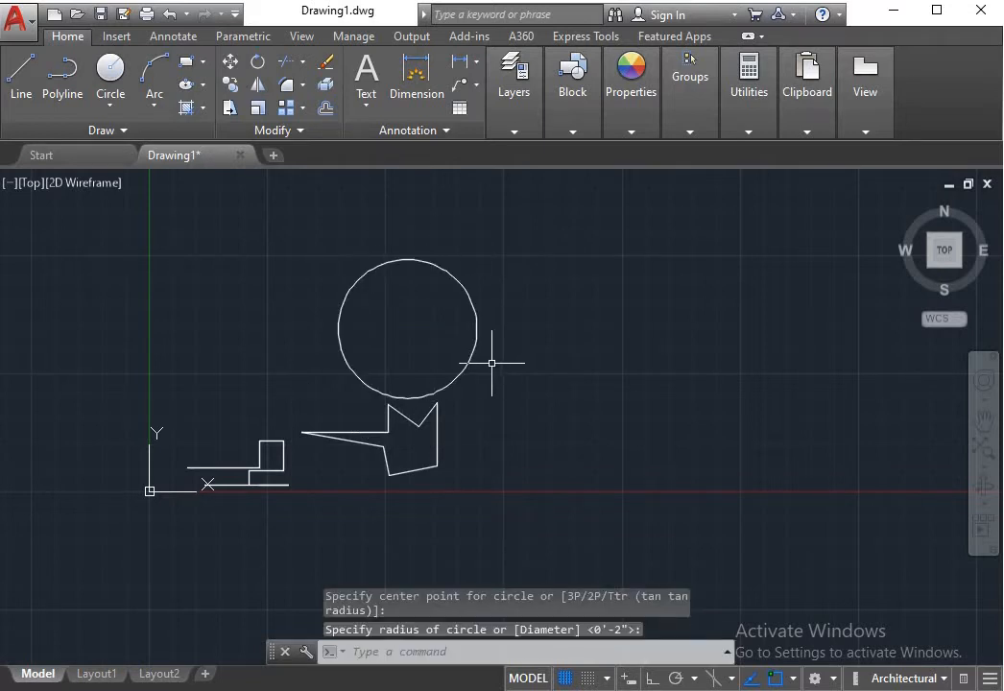
# Draw a smaller center-radius circle beside the large circle so that it touches the large circle's right edge.
pyautogui.click(109, 74)
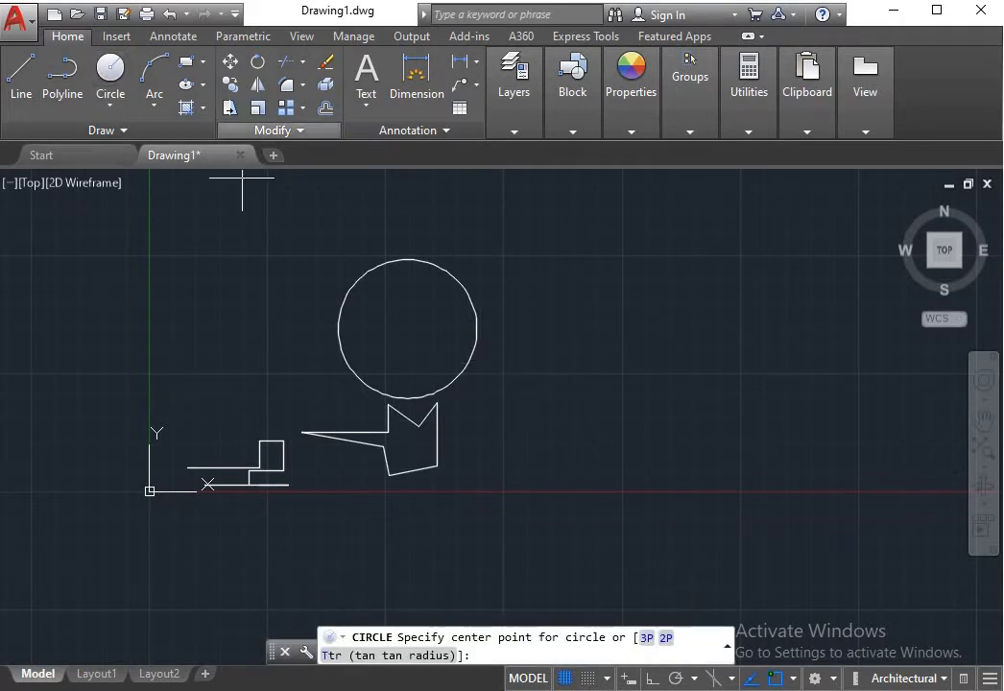
pyautogui.click(519, 336)
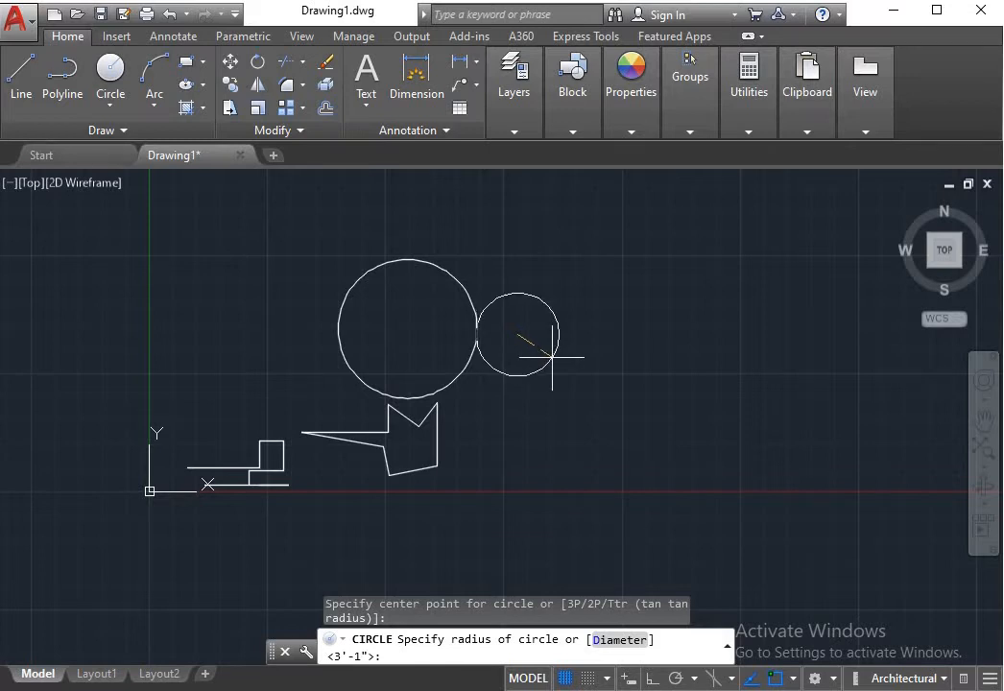
pyautogui.click(552, 357)
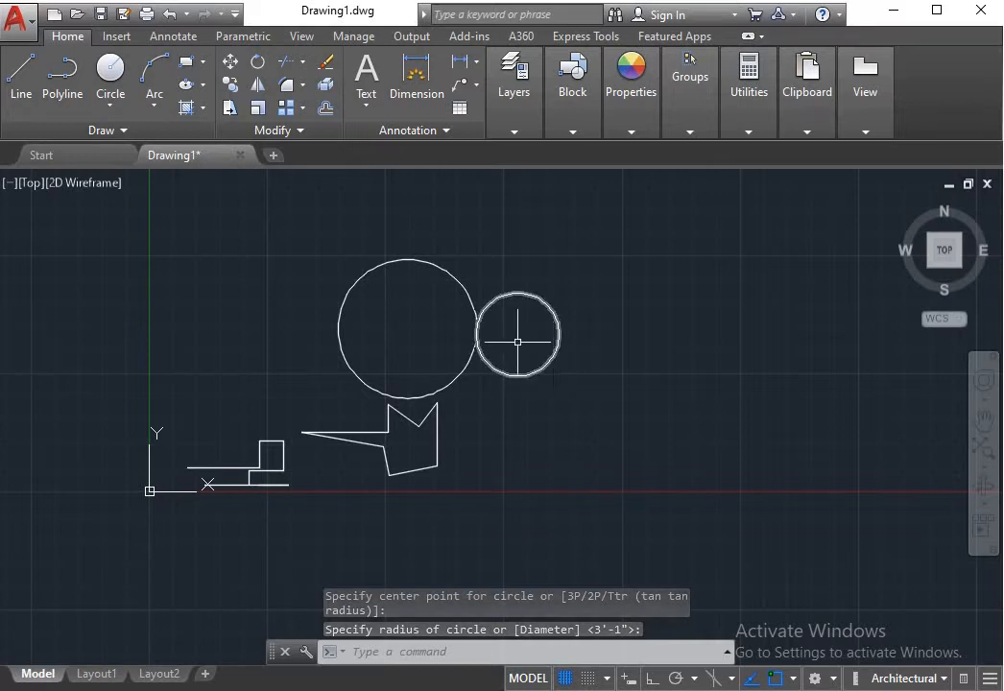
# Draw a shallow three-point arc starting below the smaller circle and curving down towards the X axis.
pyautogui.scroll(-2, 539, 296)
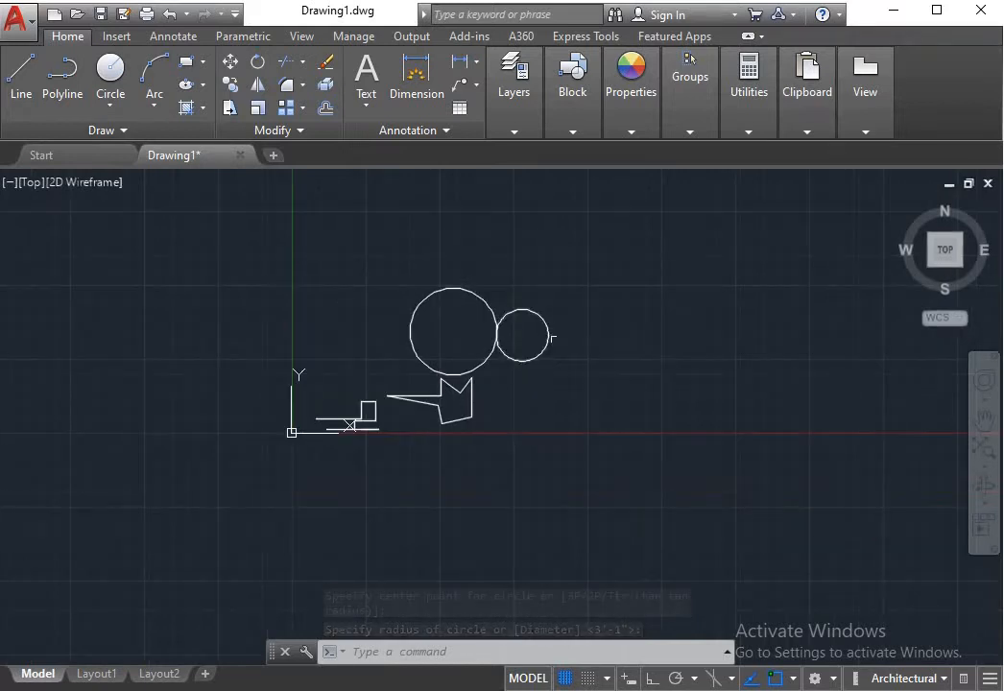
pyautogui.scroll(2, 605, 341)
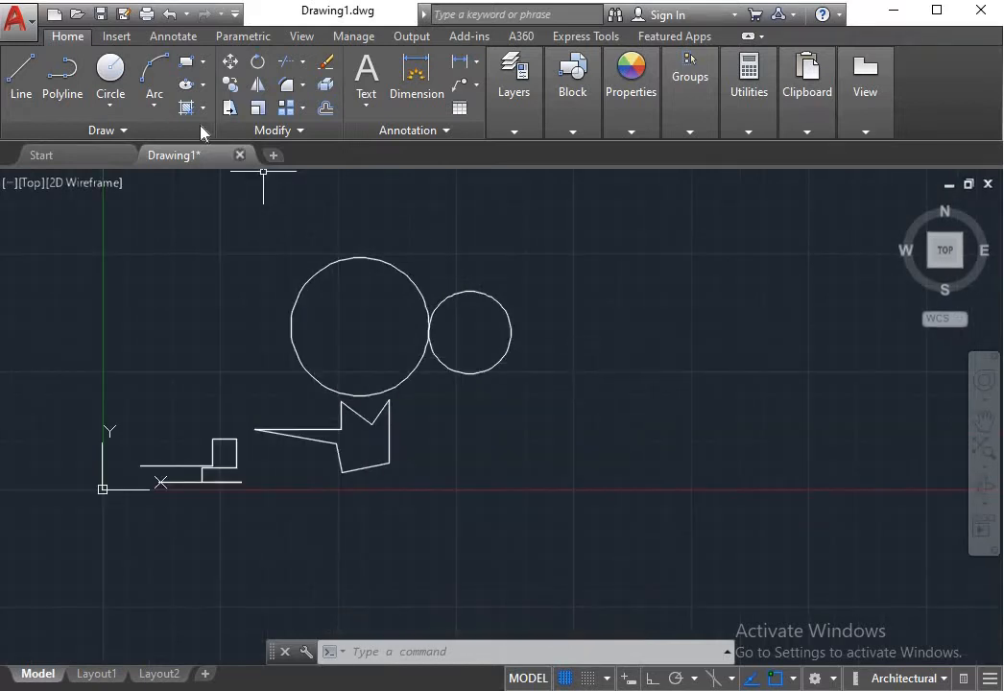
pyautogui.click(154, 76)
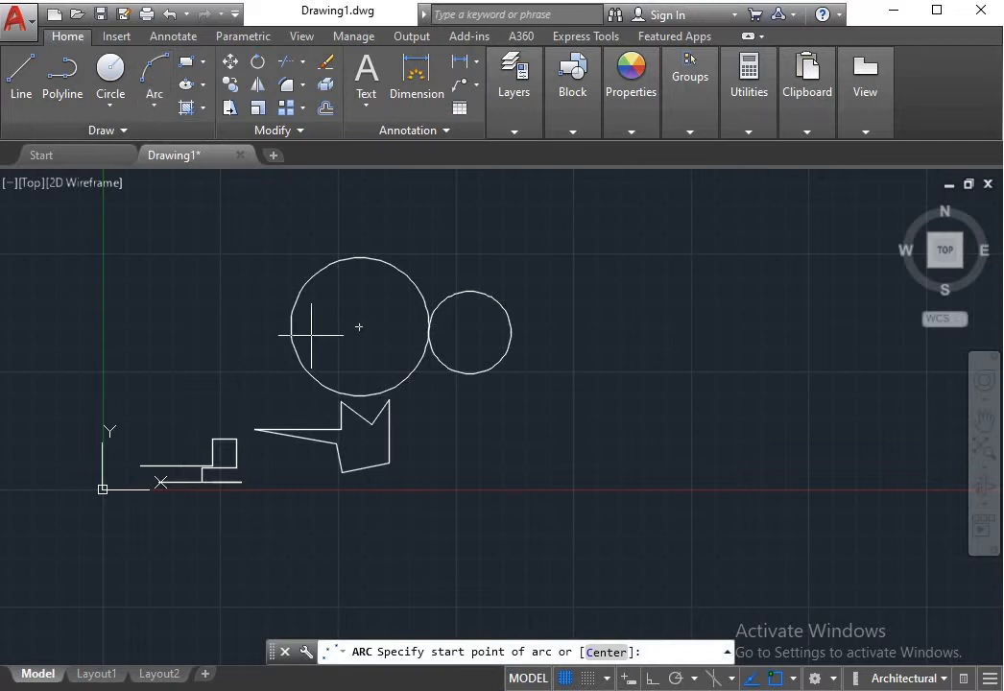
pyautogui.click(504, 423)
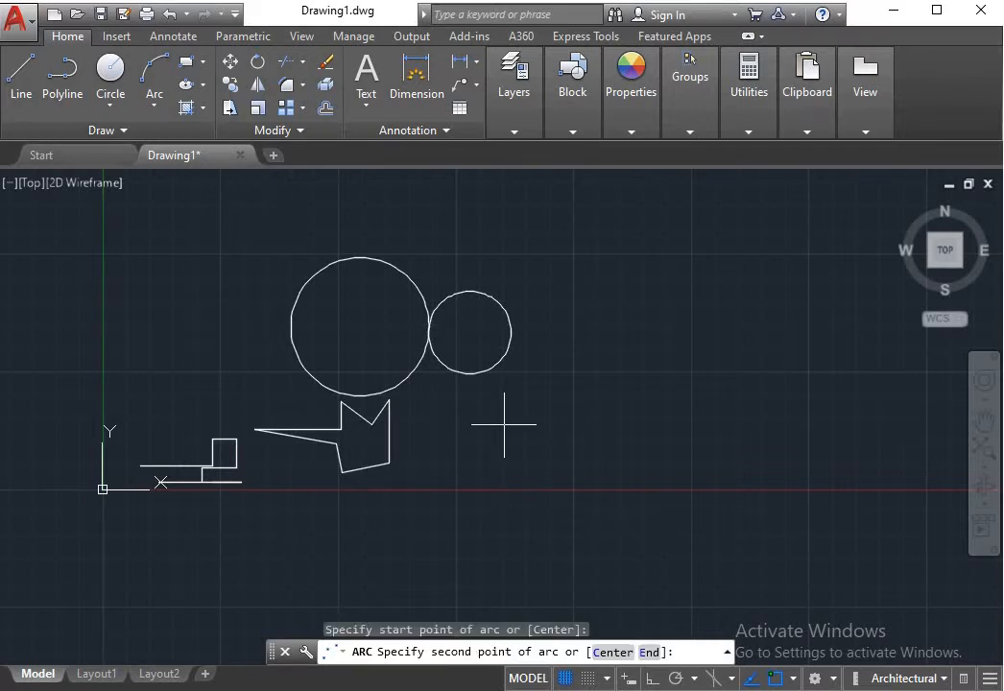
pyautogui.click(613, 423)
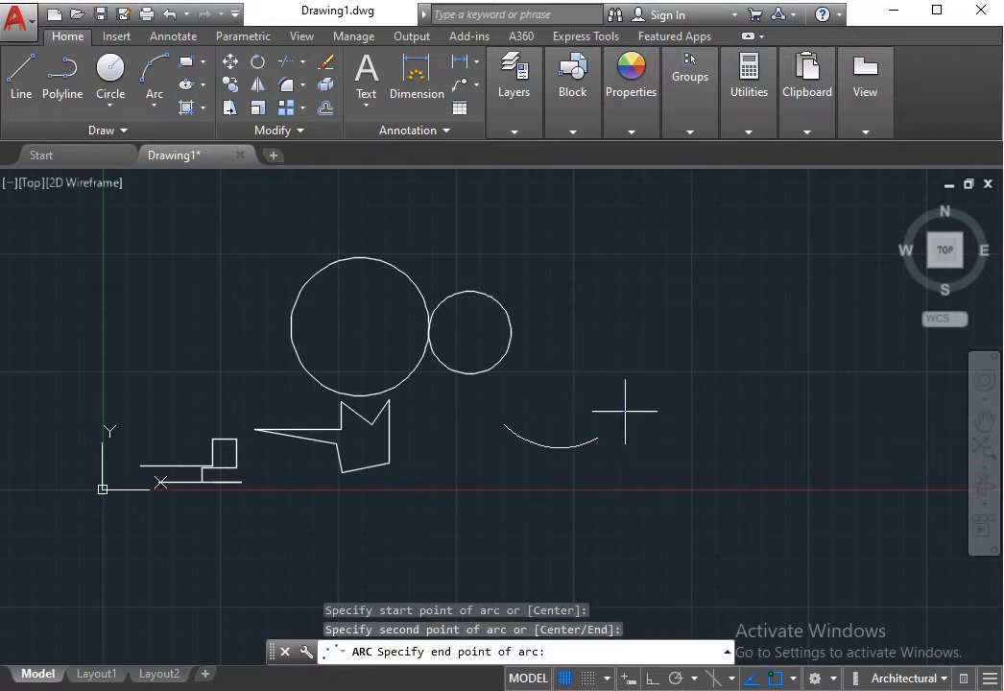
pyautogui.click(718, 467)
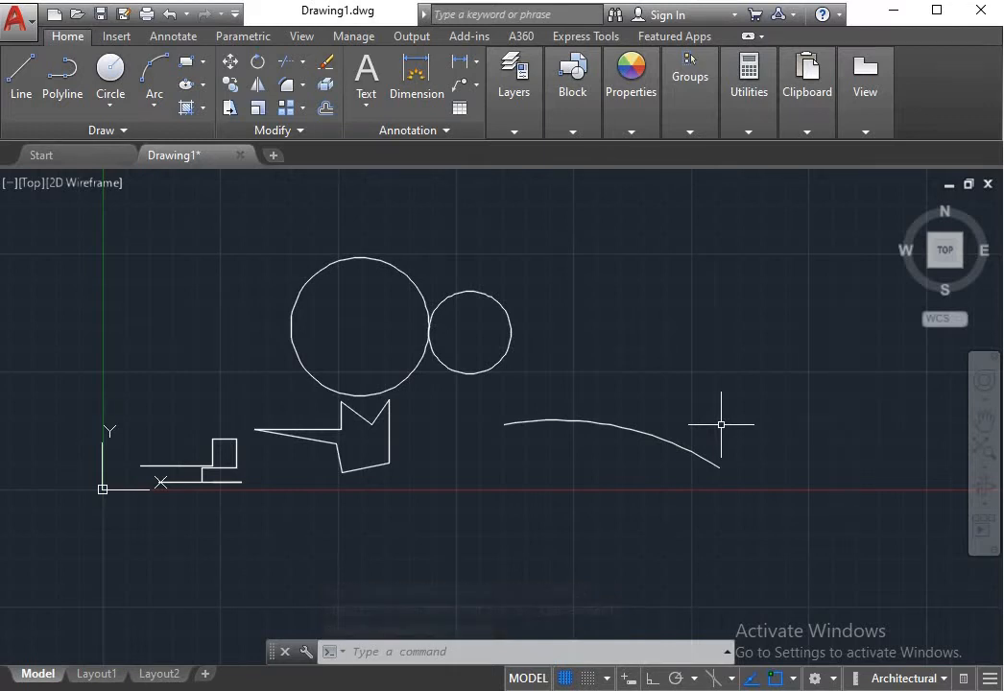
# Draw a freehand rectangle from two opposite corners above and beyond the end of the arc.
pyautogui.scroll(-4, 721, 423)
pyautogui.moveTo(731, 424); pyautogui.dragTo(547, 450, button='middle')
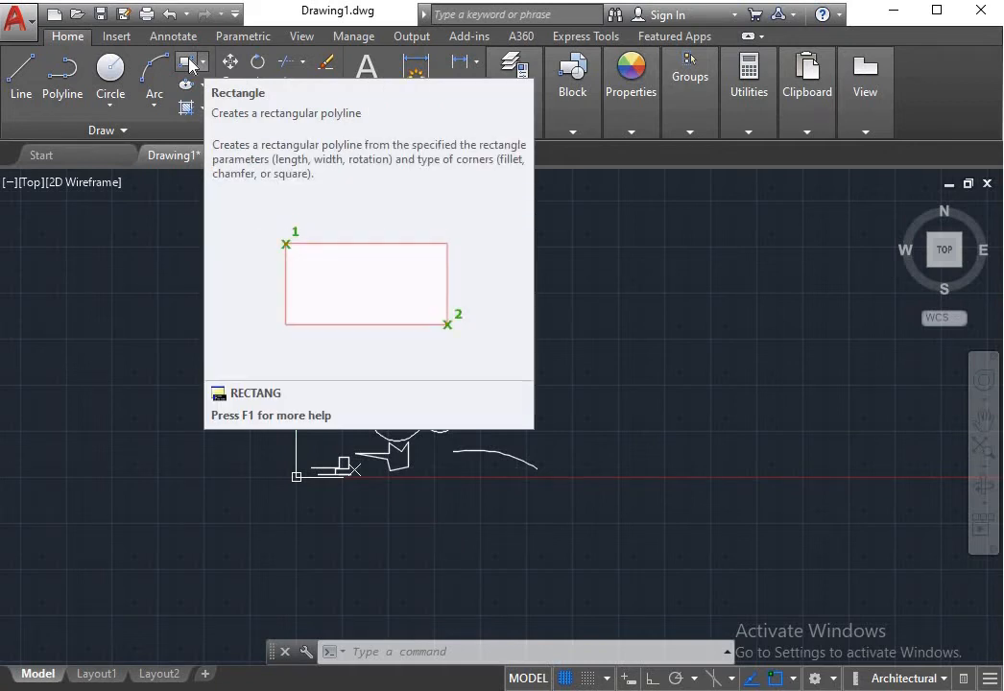
pyautogui.click(188, 63)
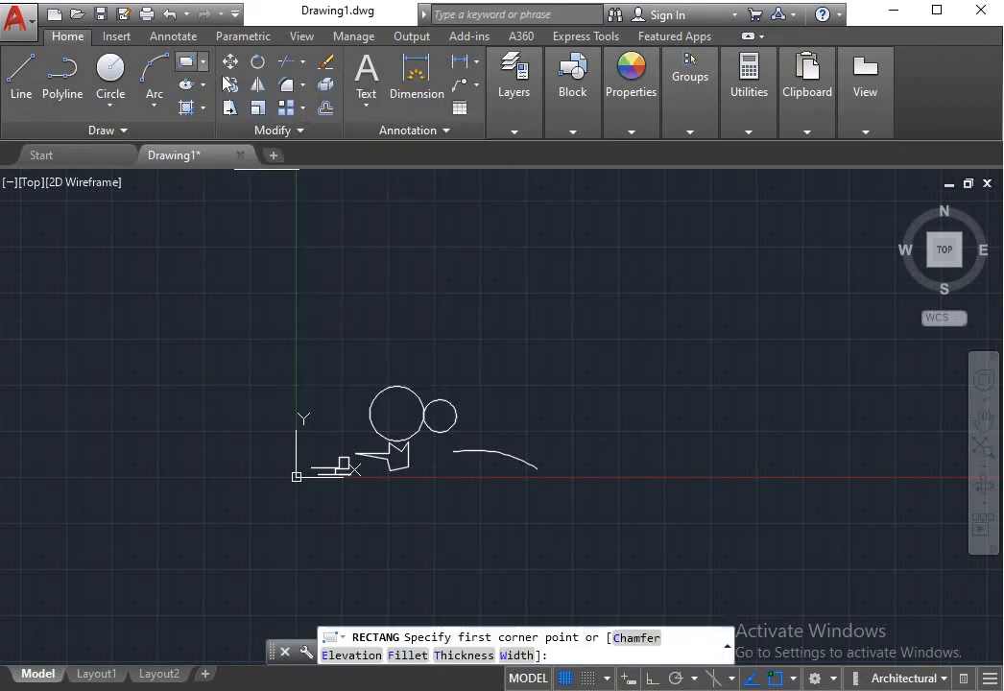
pyautogui.click(544, 363)
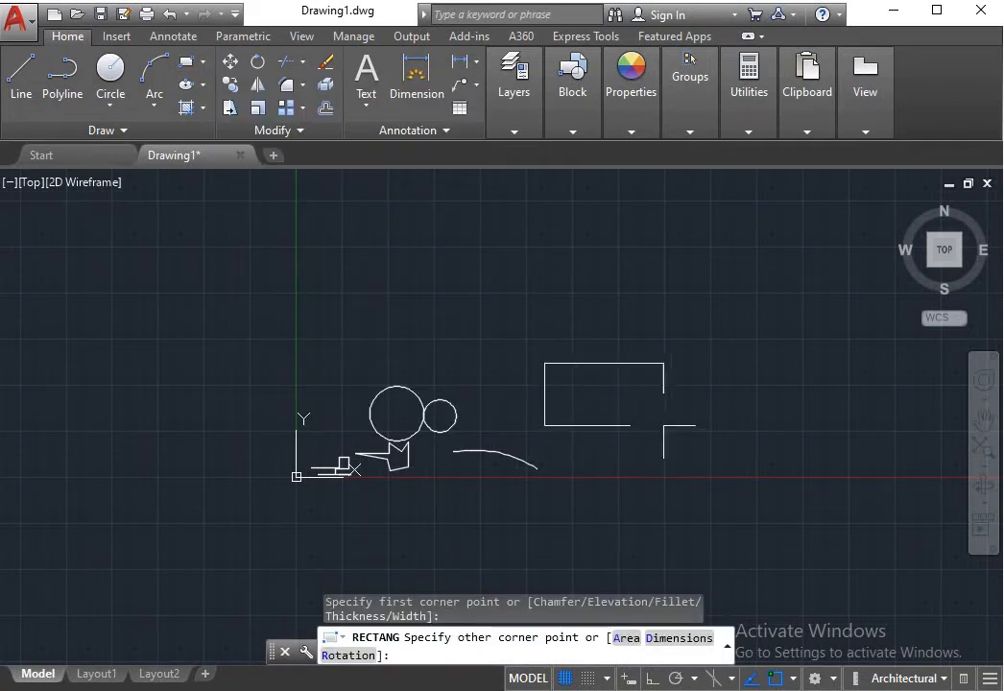
pyautogui.click(665, 426)
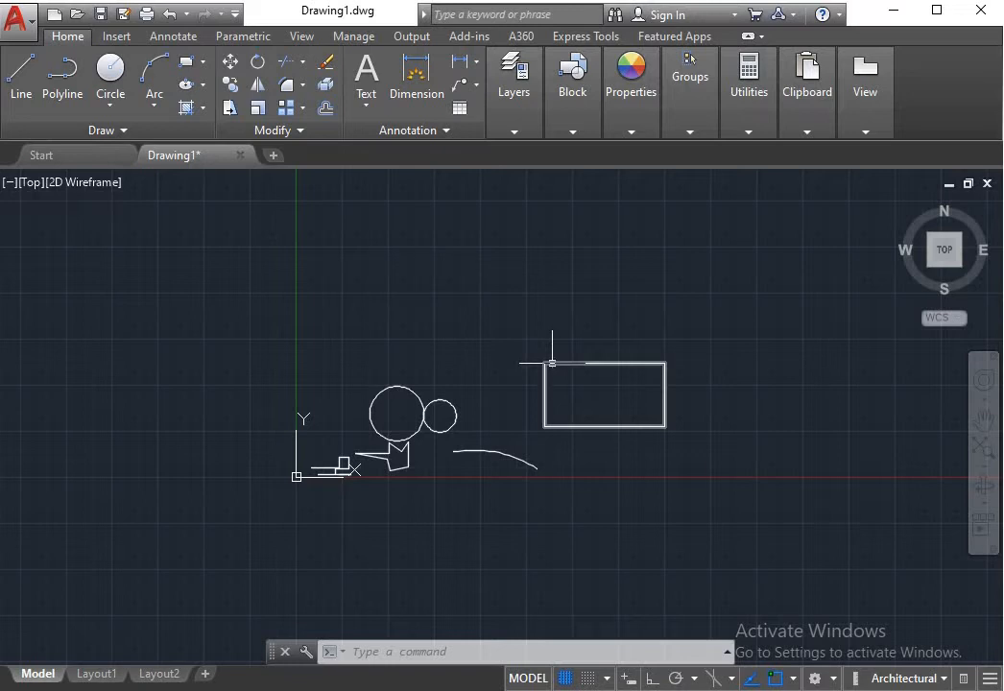
# Start a second rectangle inside the first one and enter 2',5' as its length with the Dimensions option.
pyautogui.click(187, 65)
pyautogui.scroll(2, 482, 317)
pyautogui.scroll(-2, 464, 345)
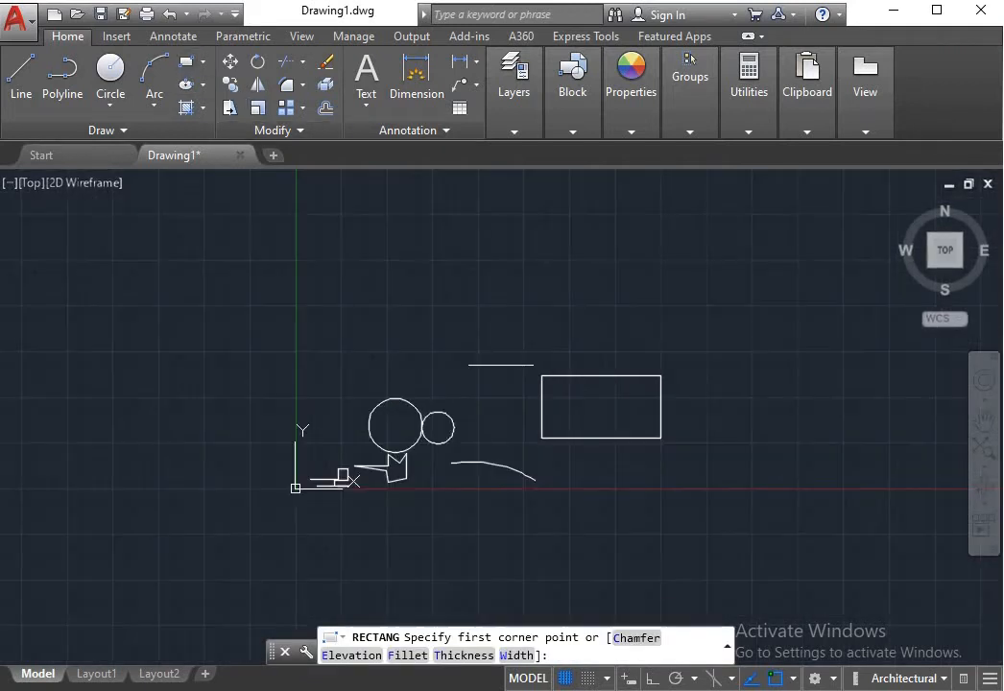
pyautogui.scroll(2, 591, 392)
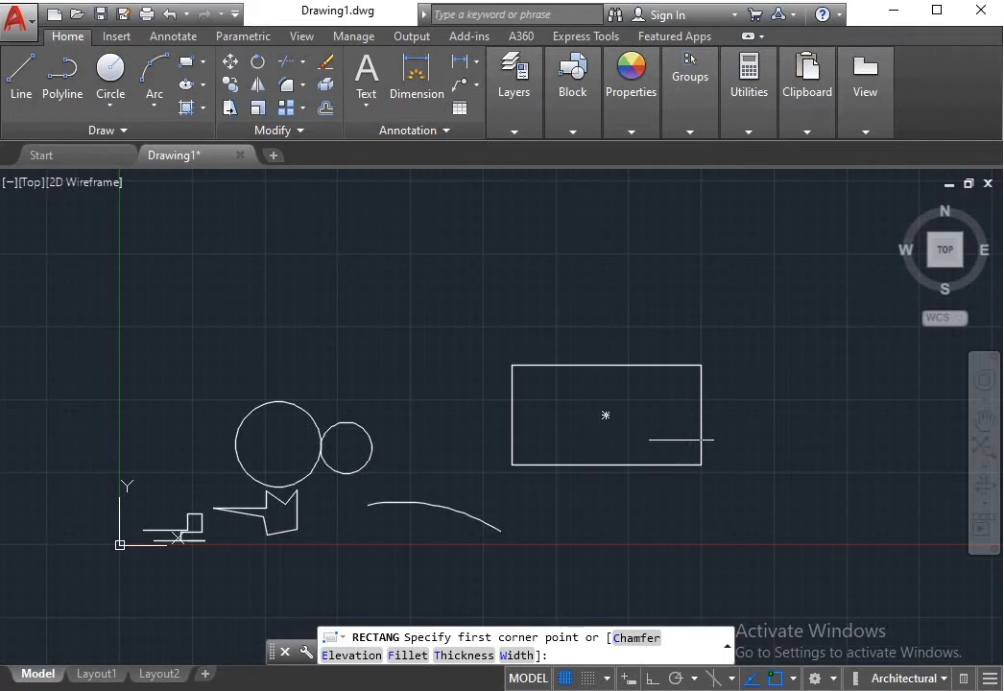
pyautogui.click(552, 395)
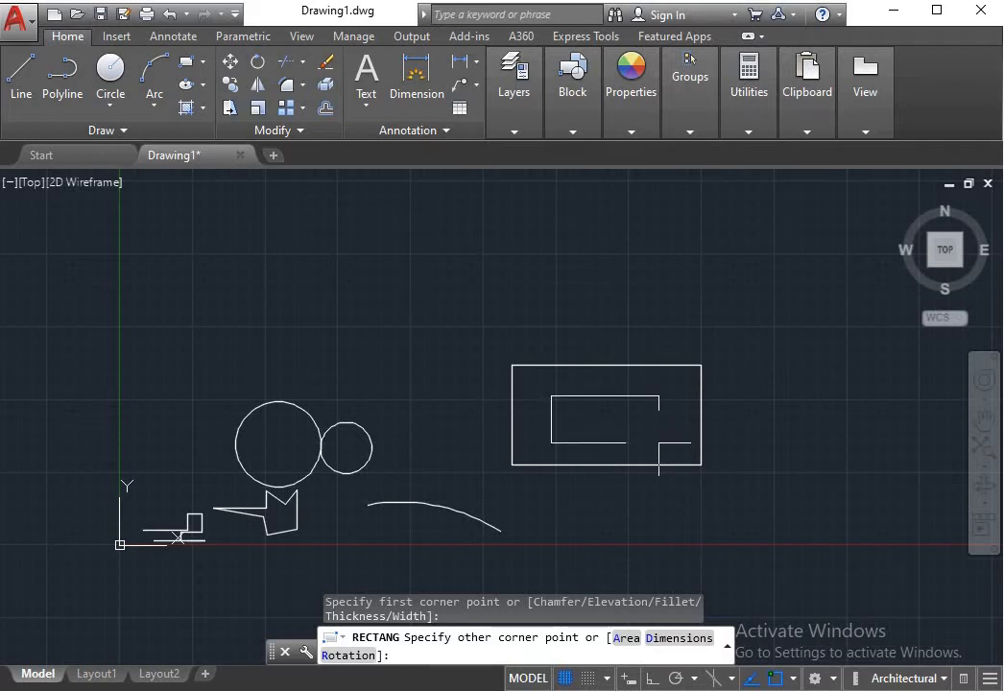
pyautogui.write('@')
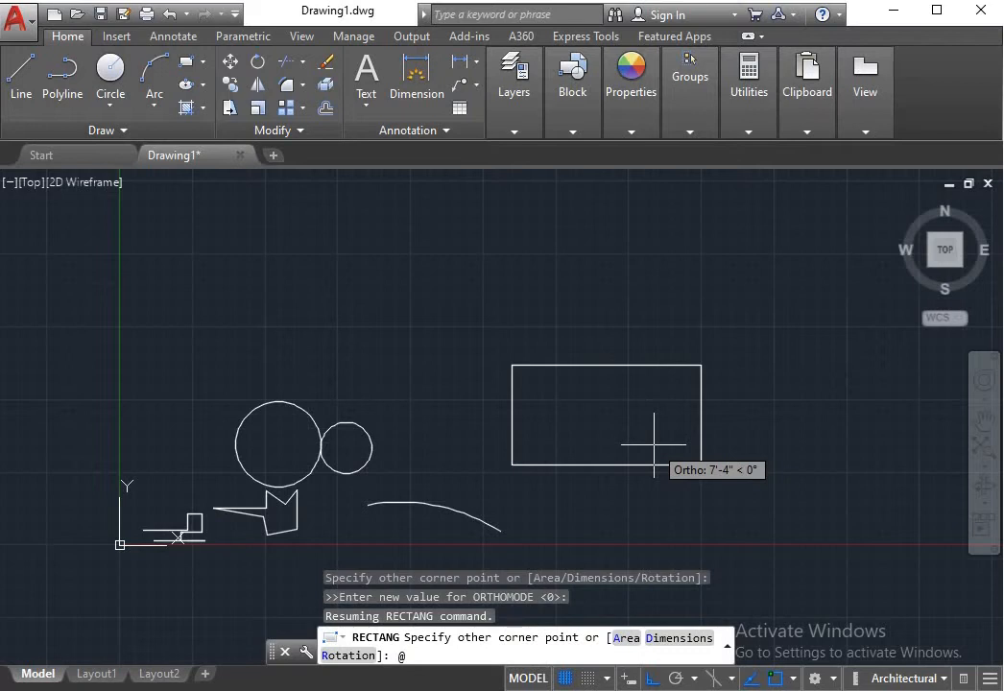
pyautogui.click(662, 639)
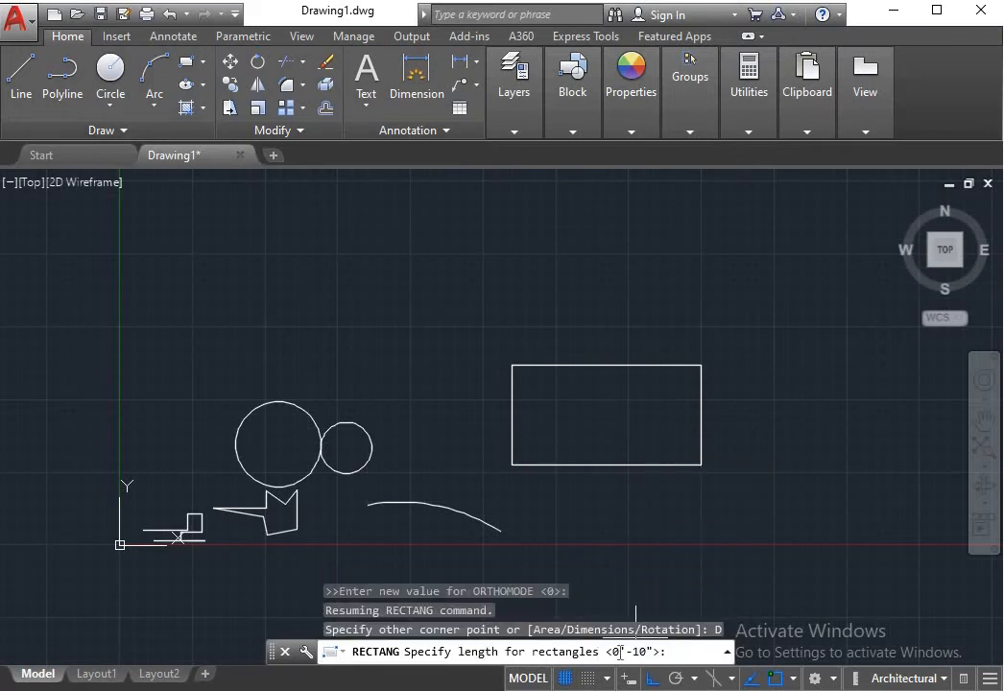
pyautogui.write("2',5'")
pyautogui.press('Return')
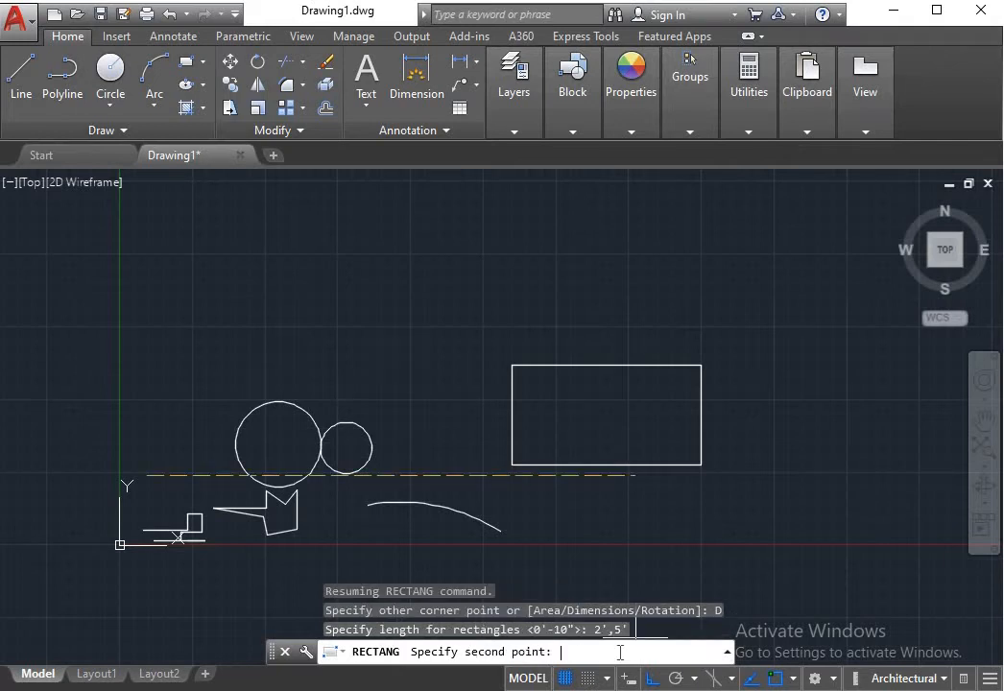
# Pick points for the second rectangle's length and width and place it as a narrow upright strip across the large rectangle's top edge.
pyautogui.click(150, 477)
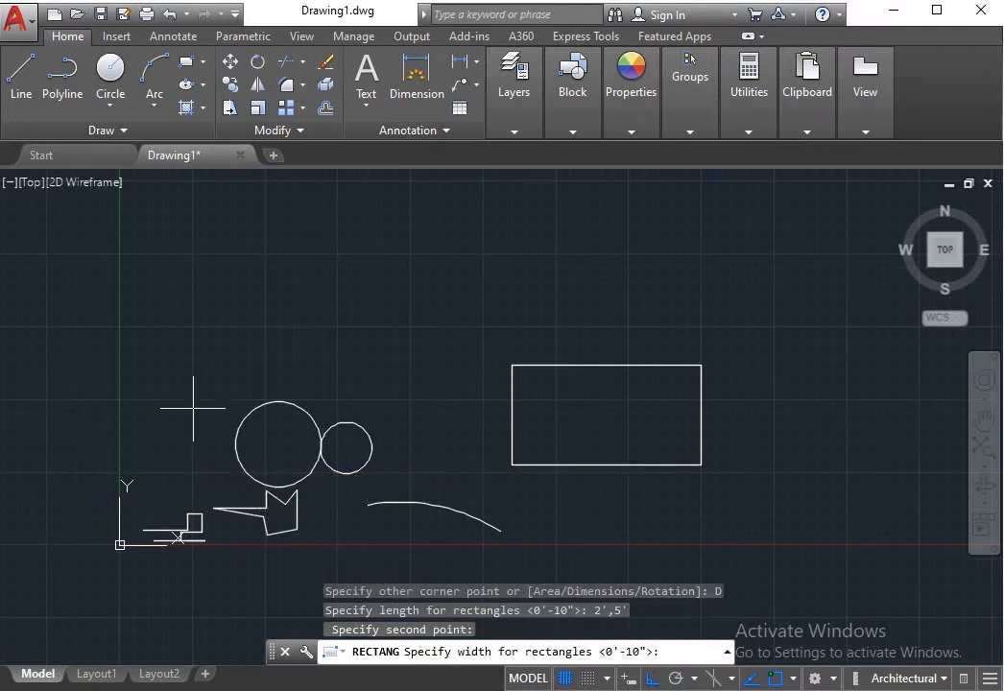
pyautogui.scroll(-4, 341, 403)
pyautogui.scroll(6, 336, 425)
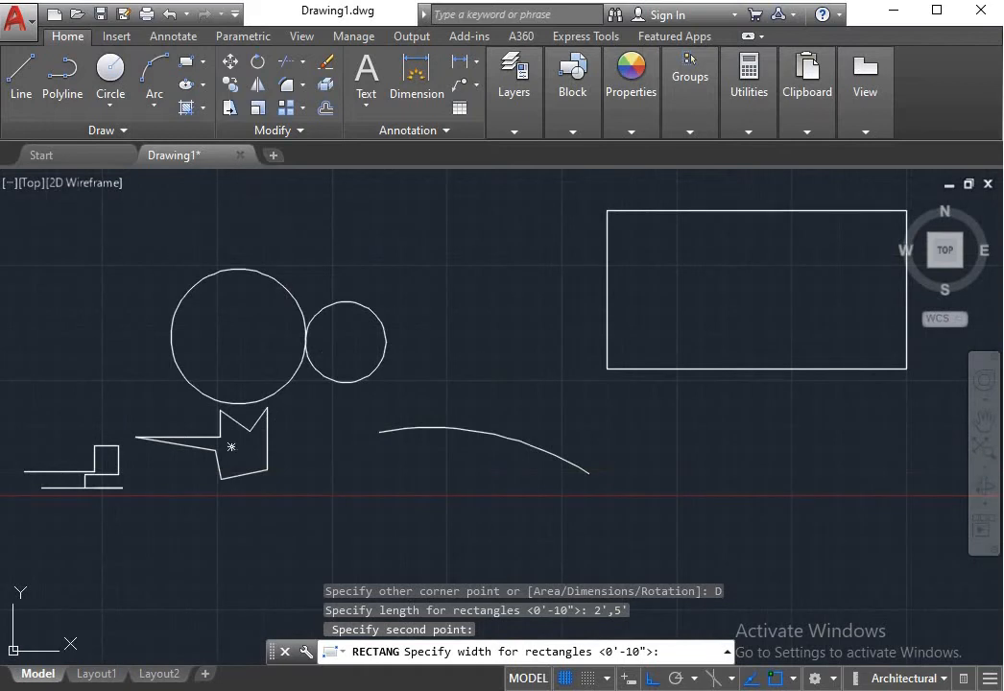
pyautogui.scroll(-5, 231, 447)
pyautogui.scroll(6, 427, 414)
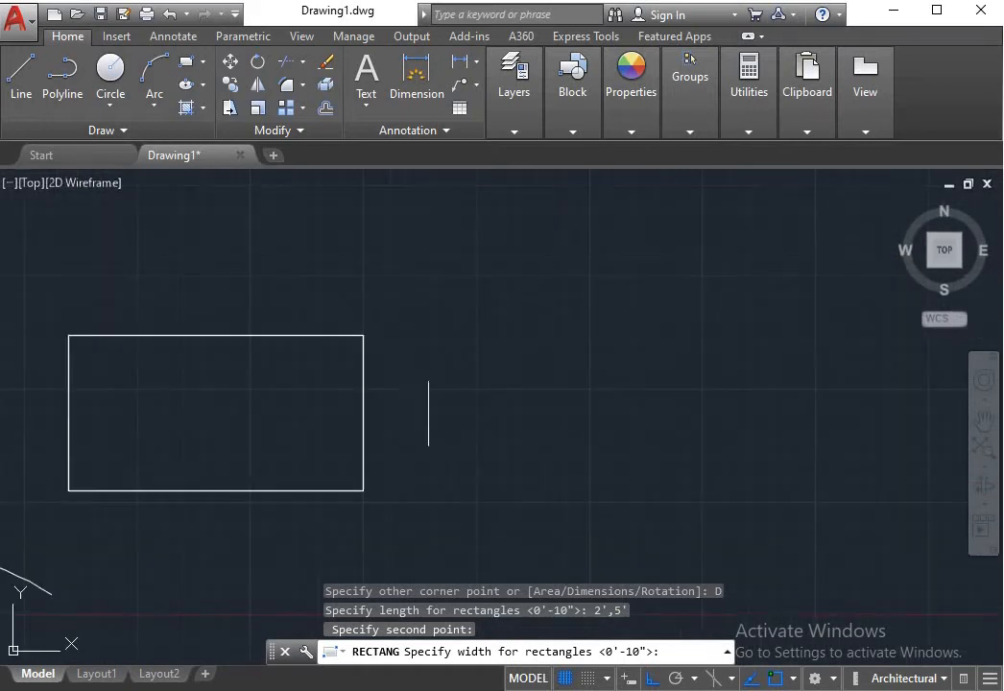
pyautogui.click(214, 413)
pyautogui.click(305, 447)
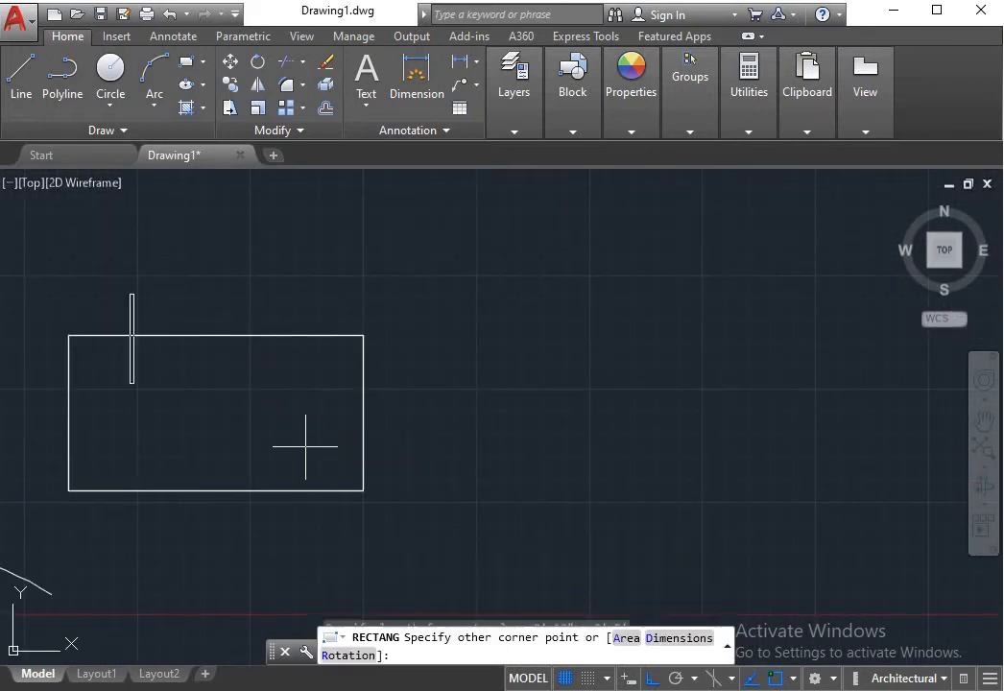
pyautogui.click(148, 377)
pyautogui.scroll(5, 135, 370)
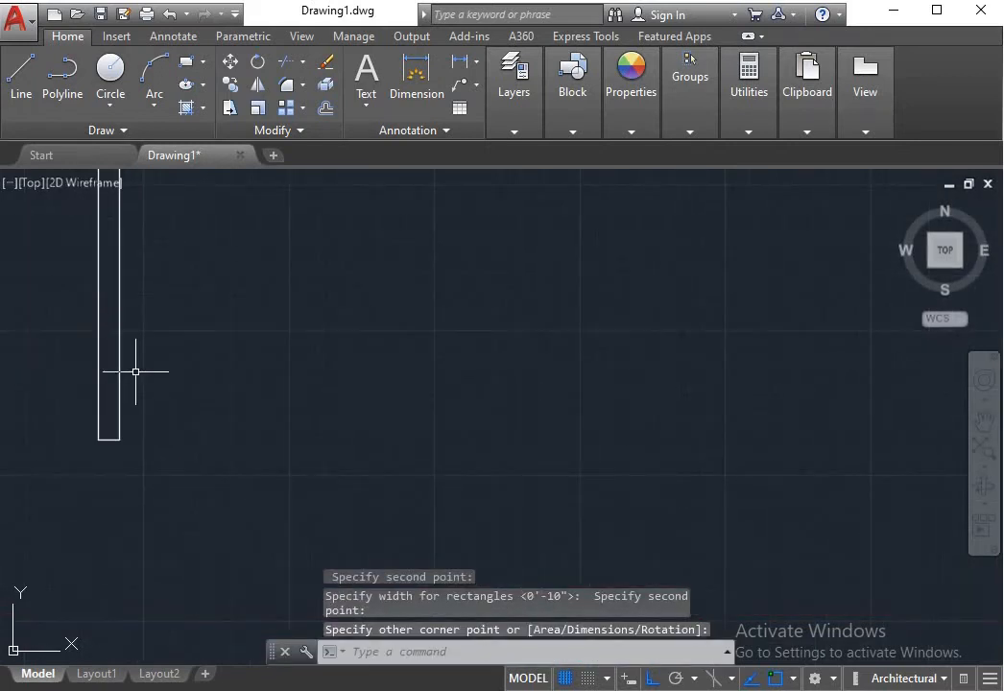
pyautogui.scroll(-5, 135, 371)
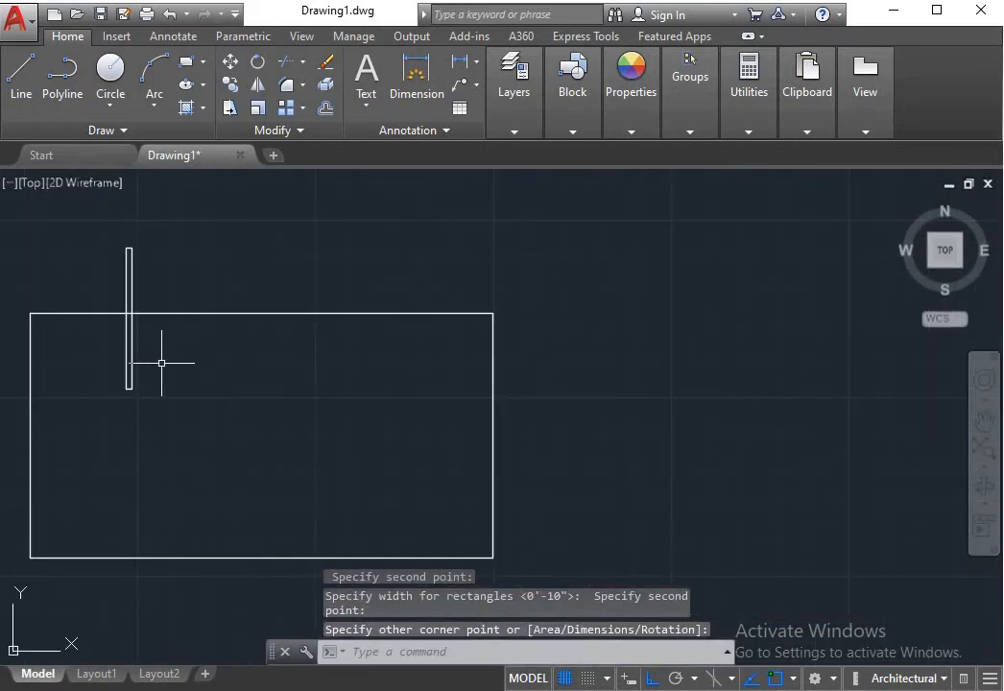
# Delete the narrow rectangle that crosses the large rectangle's top edge.
pyautogui.click(212, 433)
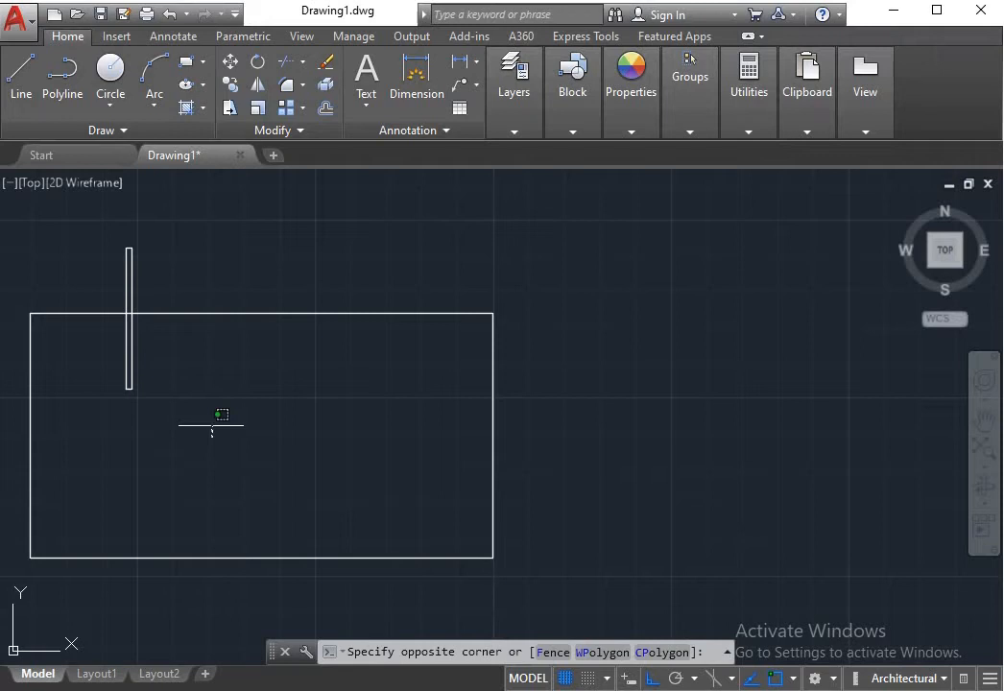
pyautogui.click(89, 357)
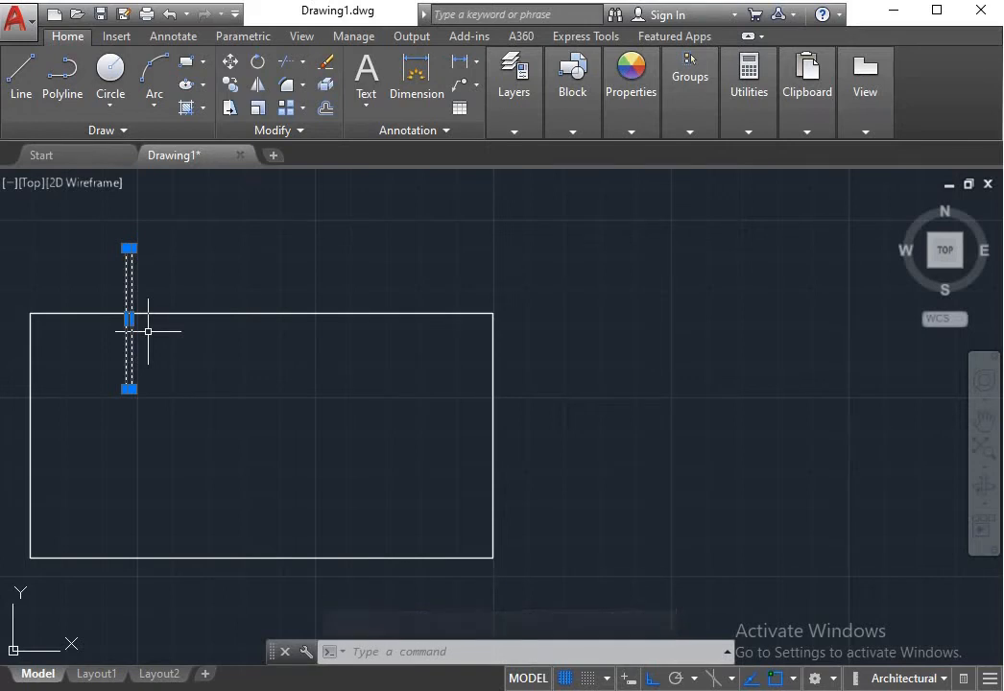
pyautogui.press('Delete')
# Draw a 6-sided polygon inscribed in a circle of 6' radius, centered beyond the rectangle's upper-right corner.
pyautogui.scroll(-2, 150, 312)
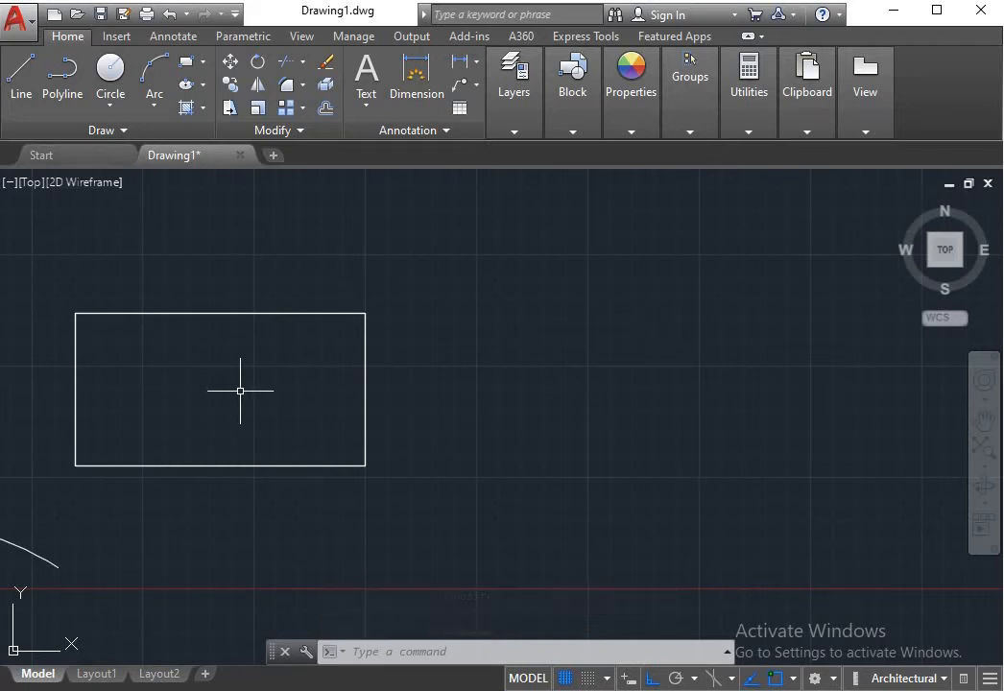
pyautogui.scroll(-4, 250, 397)
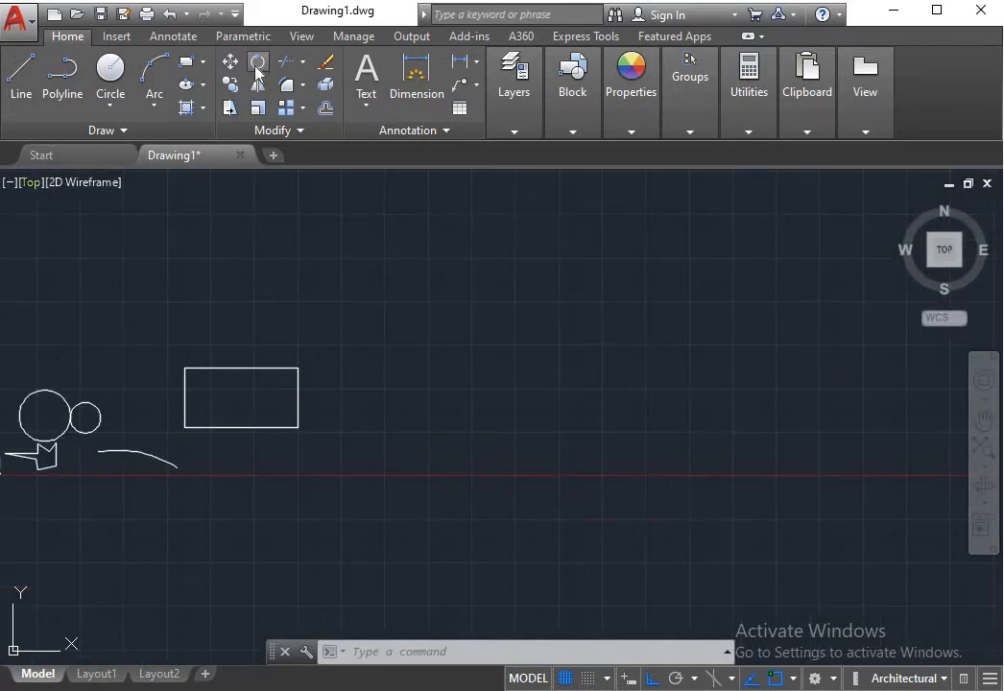
pyautogui.click(203, 63)
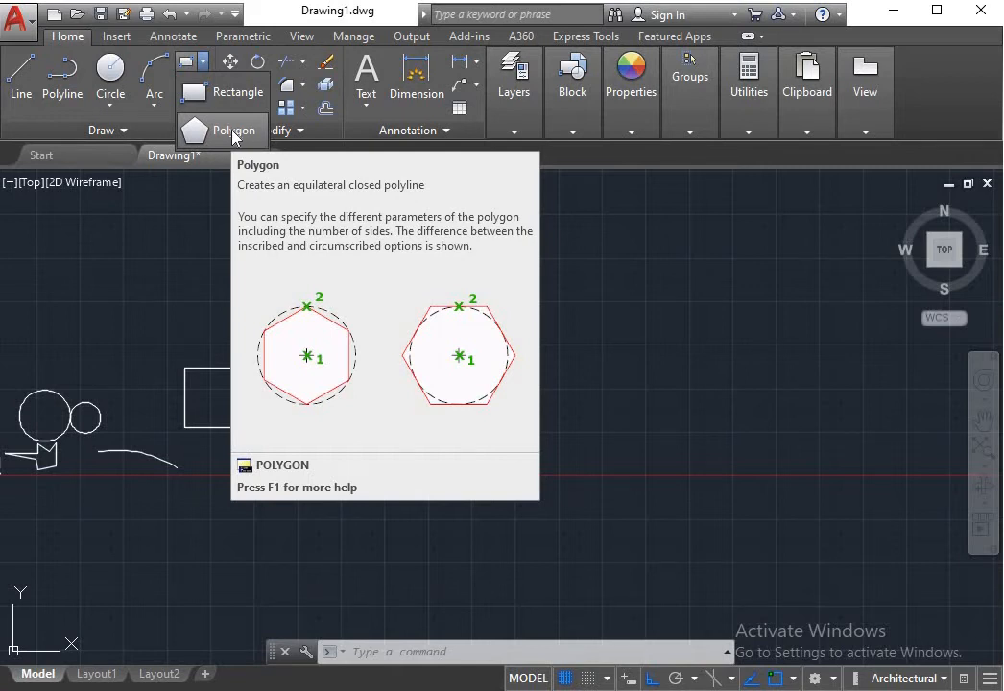
pyautogui.click(233, 134)
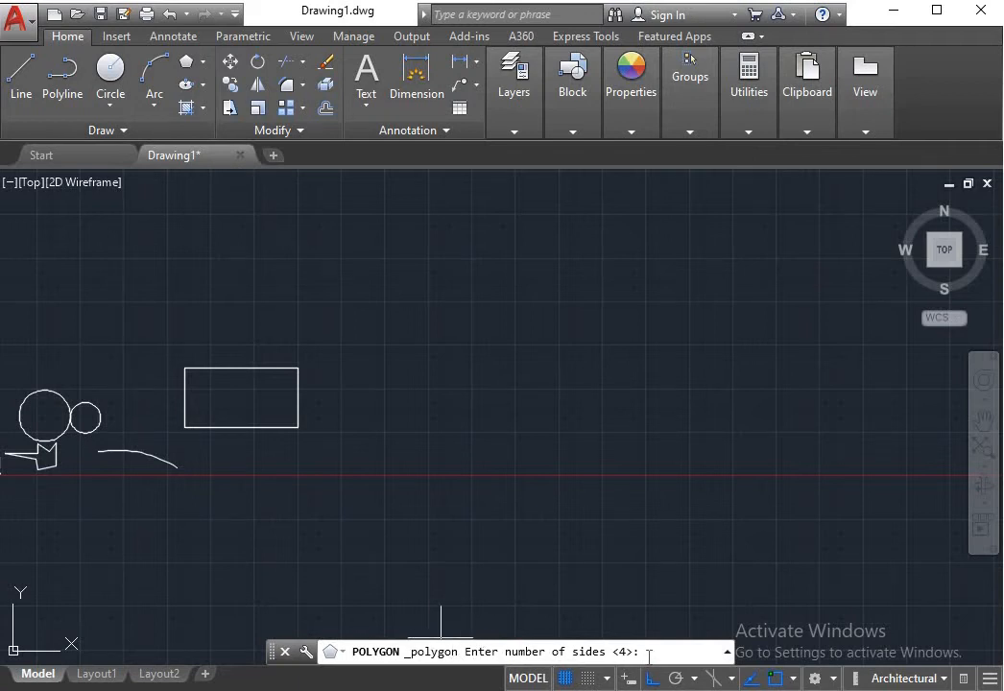
pyautogui.write('6')
pyautogui.press('Return')
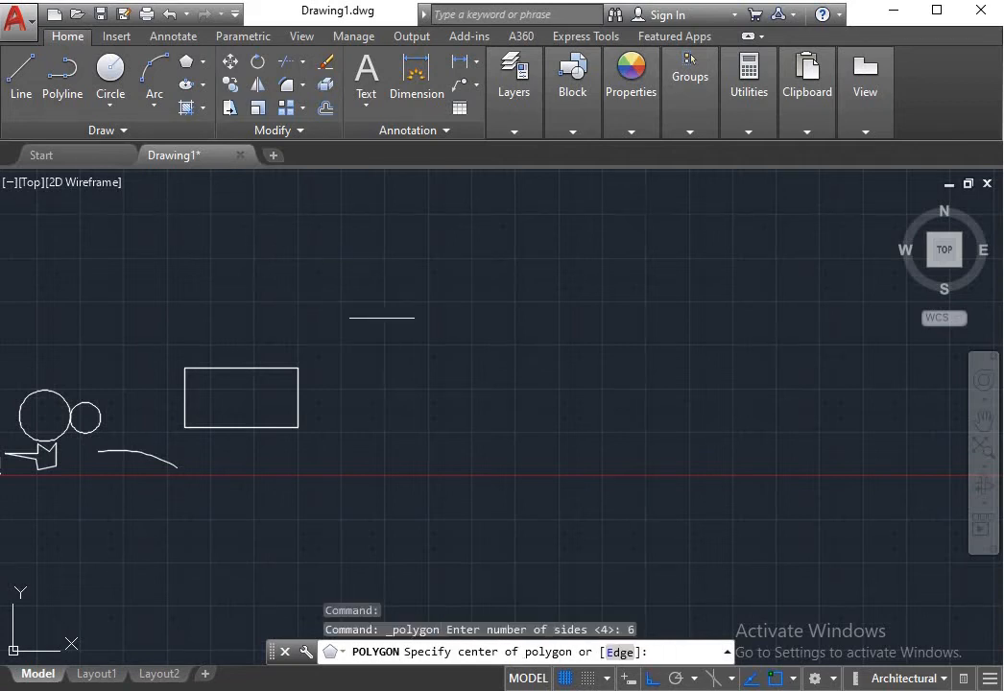
pyautogui.click(387, 325)
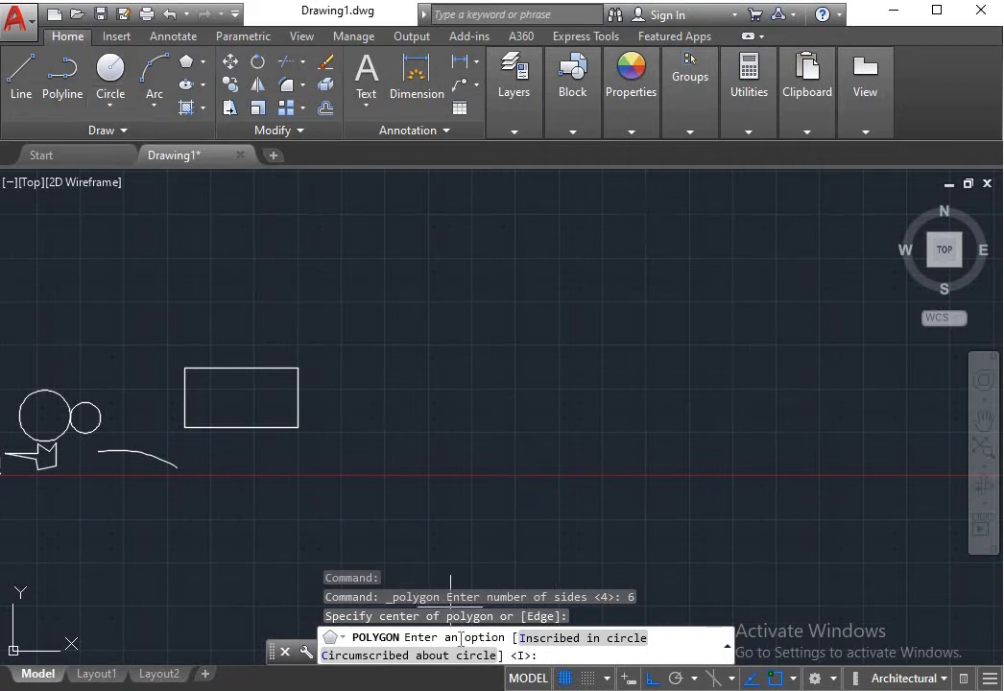
pyautogui.click(544, 649)
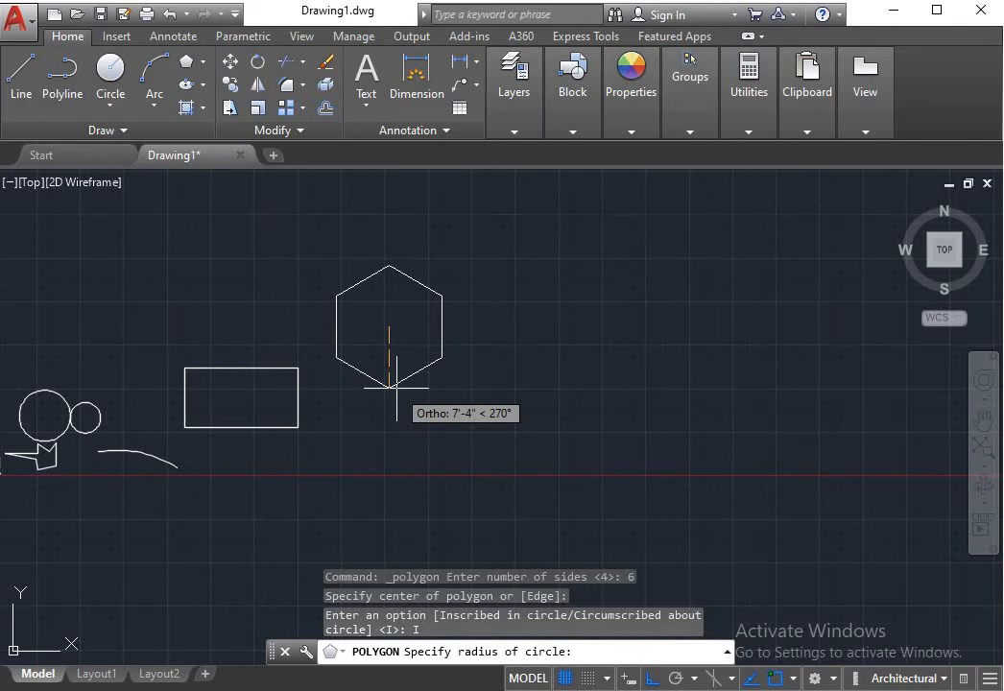
pyautogui.write("6'")
pyautogui.press('Return')
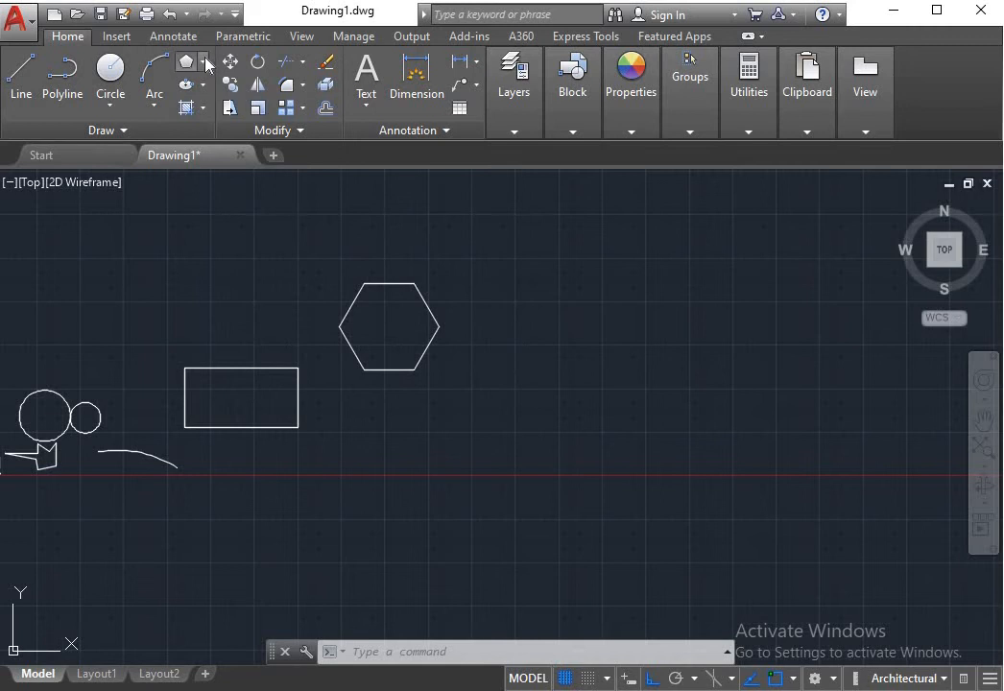
pyautogui.click(203, 61)
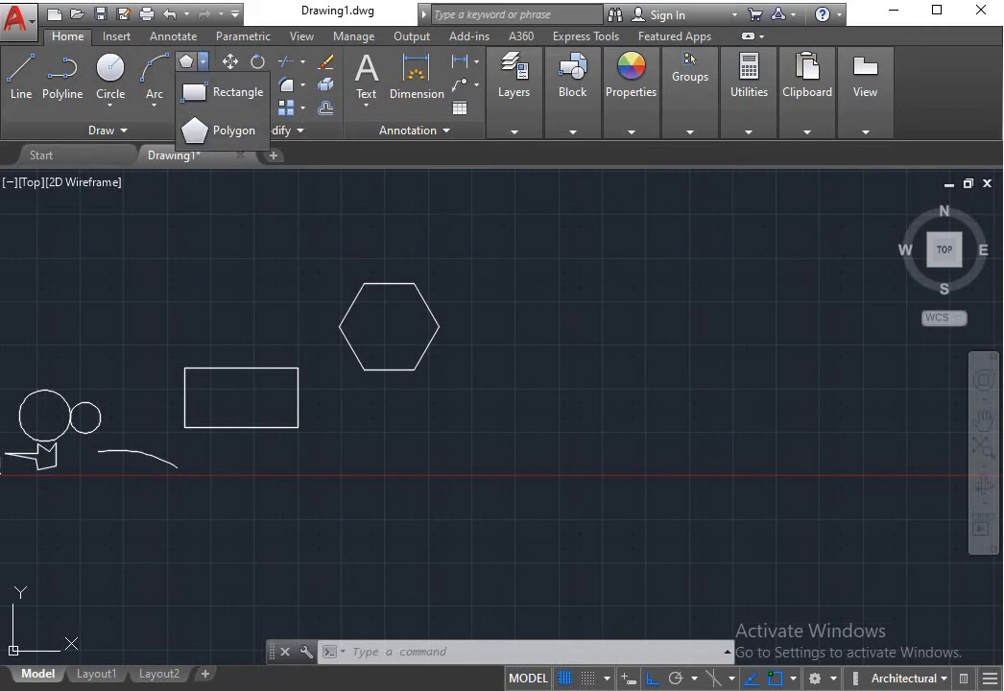
pyautogui.click(469, 378)
pyautogui.click(468, 378)
pyautogui.click(517, 356)
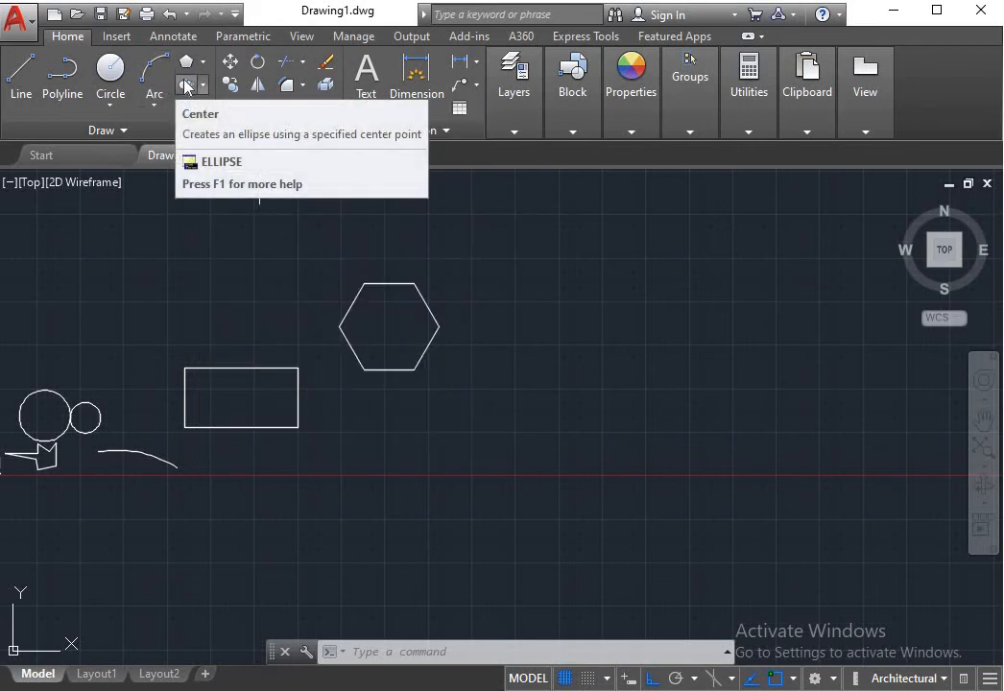
# Draw a wide horizontal ellipse by its center point, centered beyond the hexagon's right side, with a 10' distance to the other axis.
pyautogui.click(186, 86)
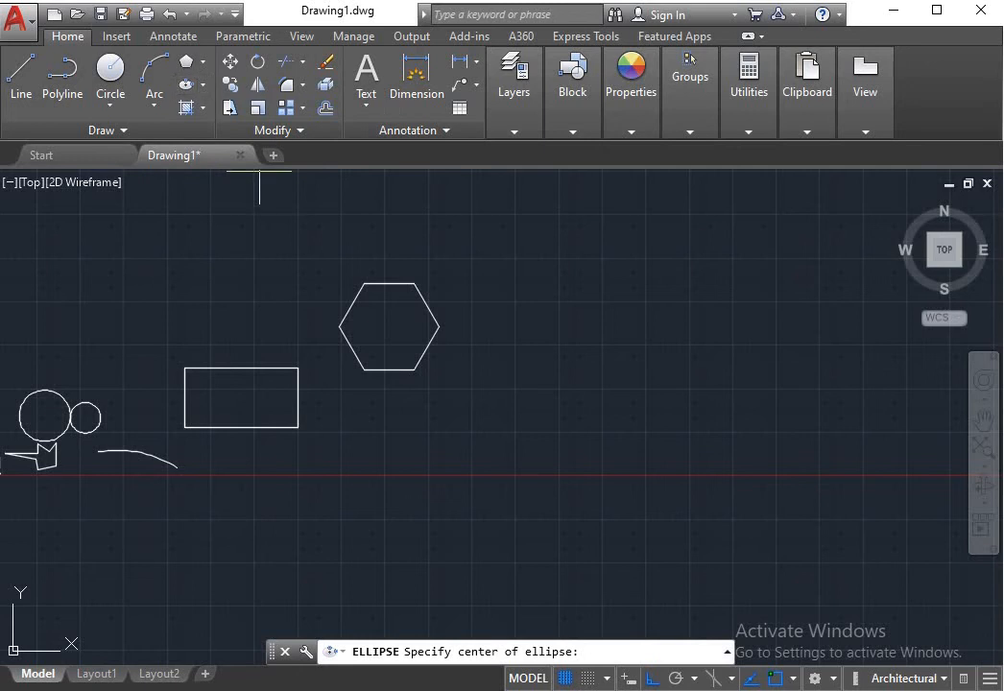
pyautogui.click(515, 356)
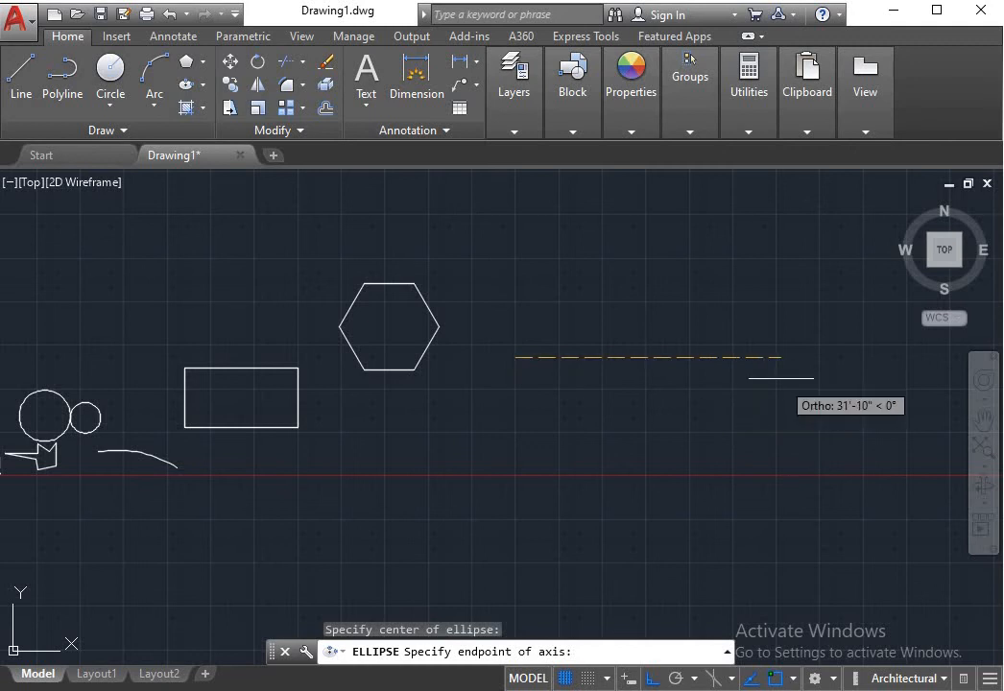
pyautogui.click(748, 366)
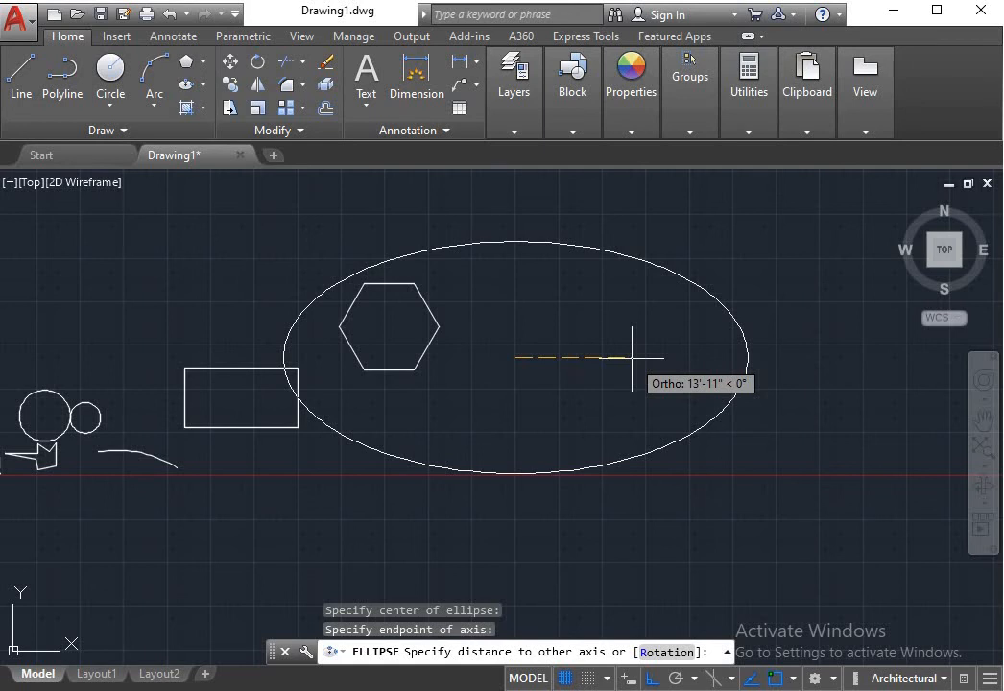
pyautogui.write('10')
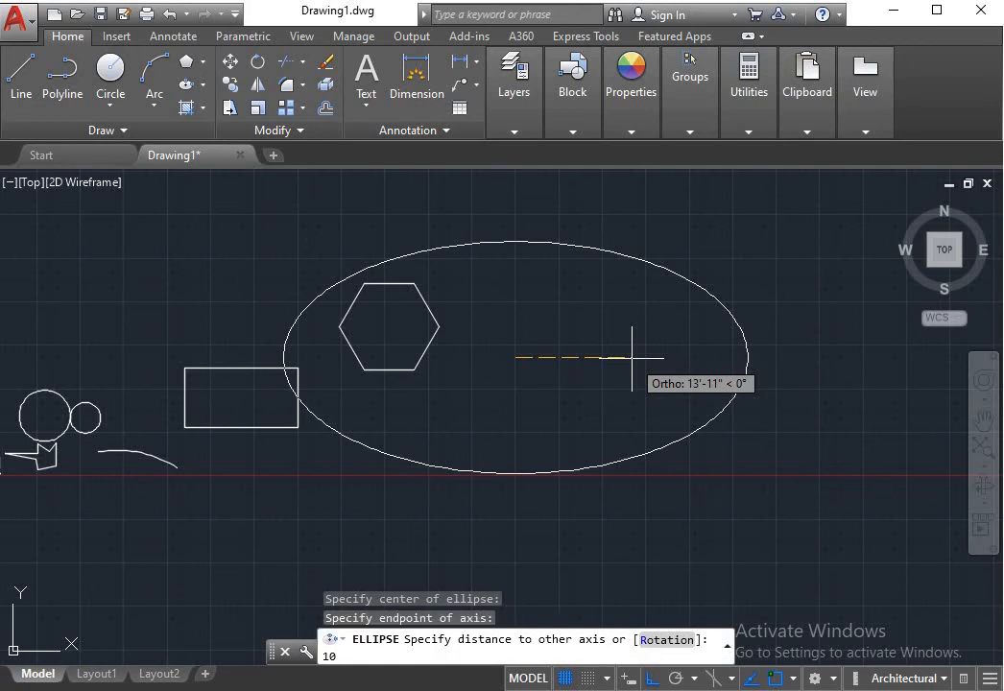
pyautogui.write("'")
pyautogui.press('Return')
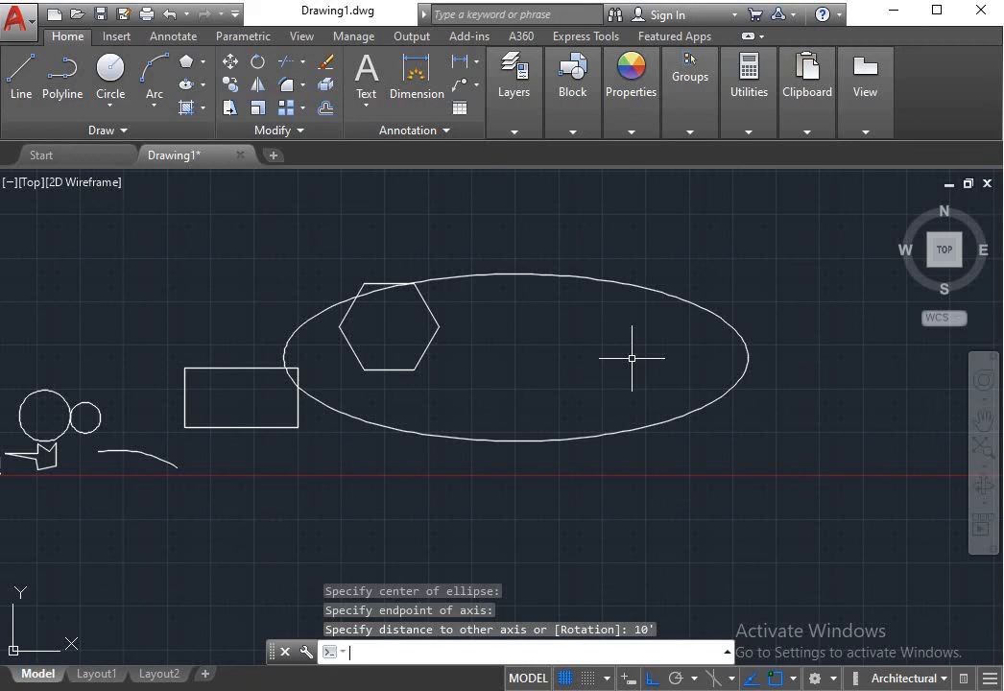
# Draw a second ellipse by axis endpoints, starting horizontally from the large ellipse's center, with a 5' distance to the other axis.
pyautogui.scroll(2, 560, 374)
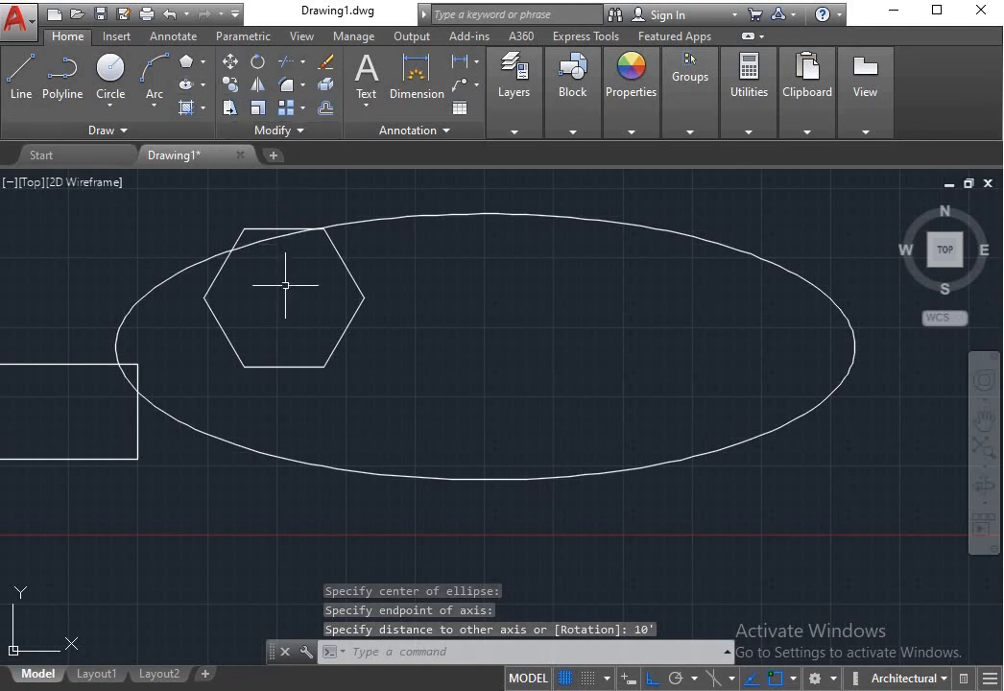
pyautogui.write('el')
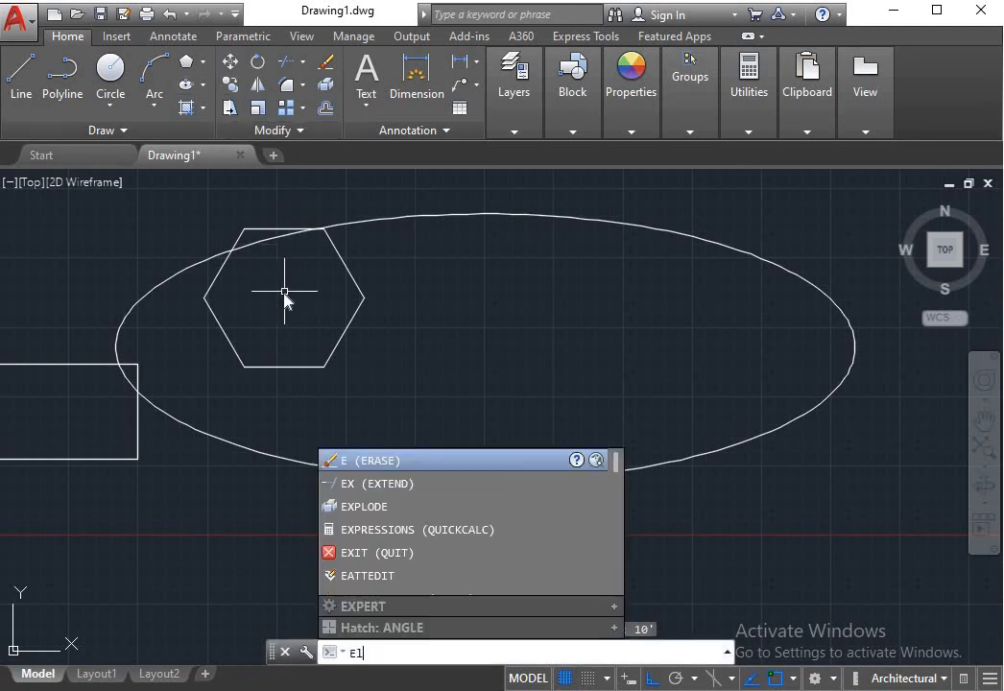
pyautogui.write('l')
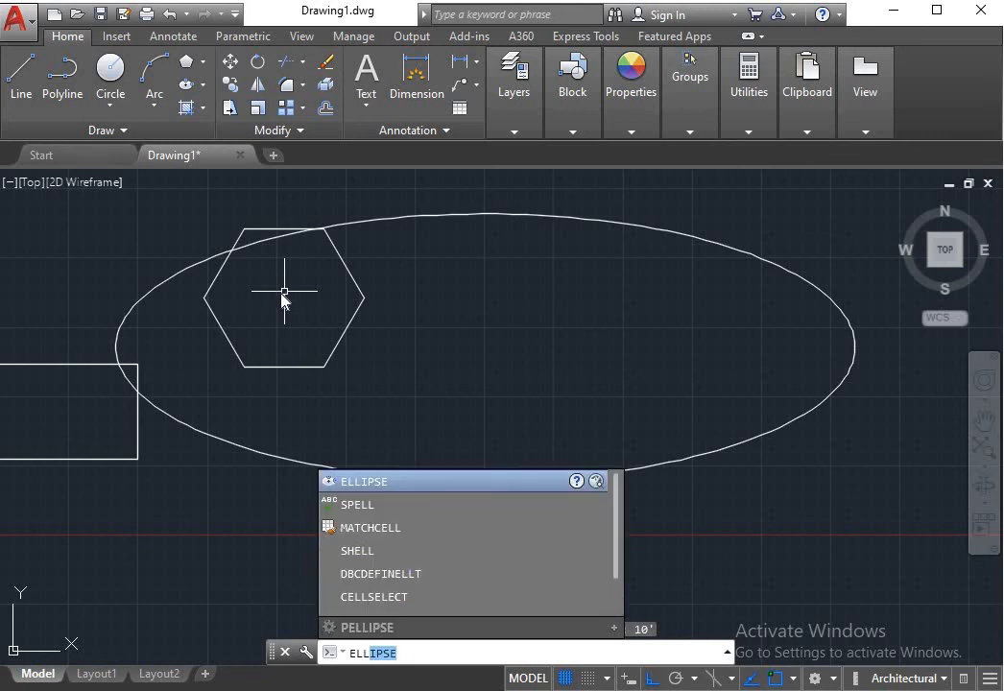
pyautogui.write('i')
pyautogui.press('Return')
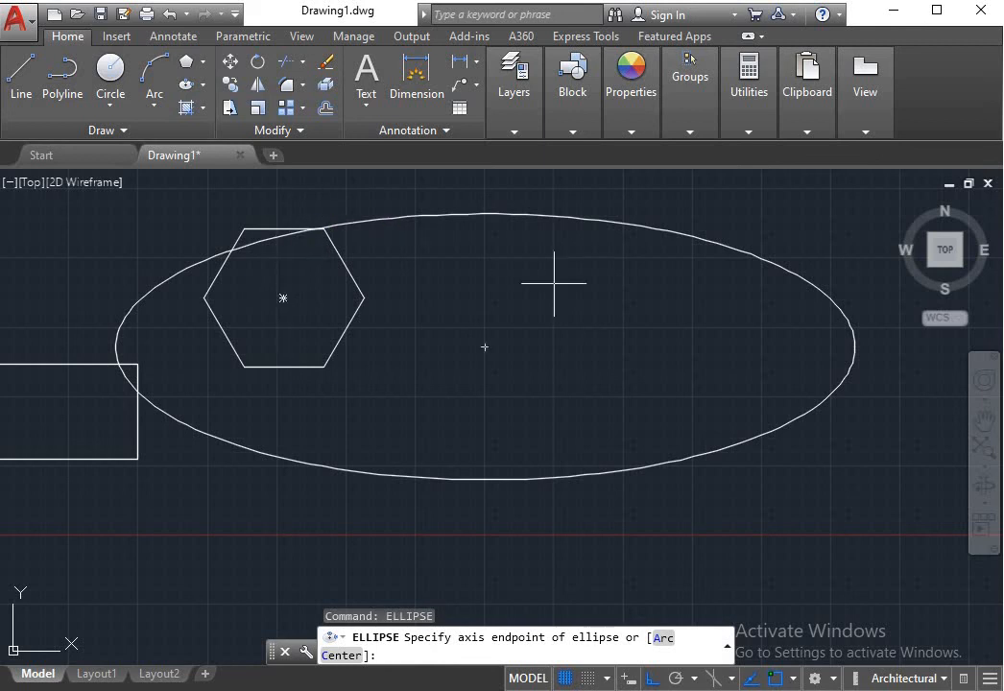
pyautogui.click(485, 346)
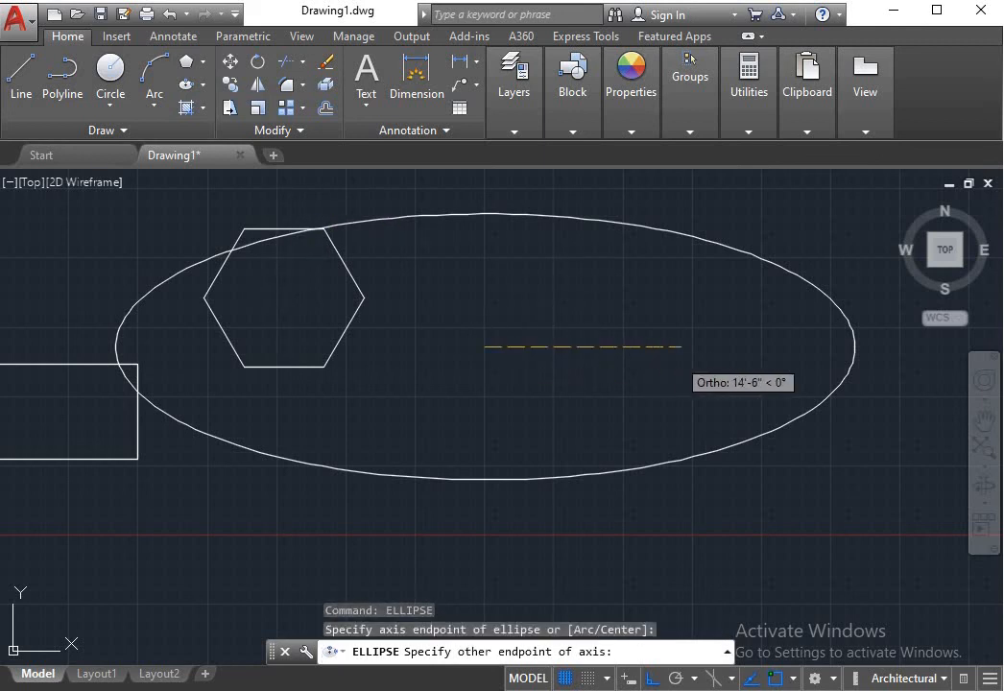
pyautogui.click(666, 349)
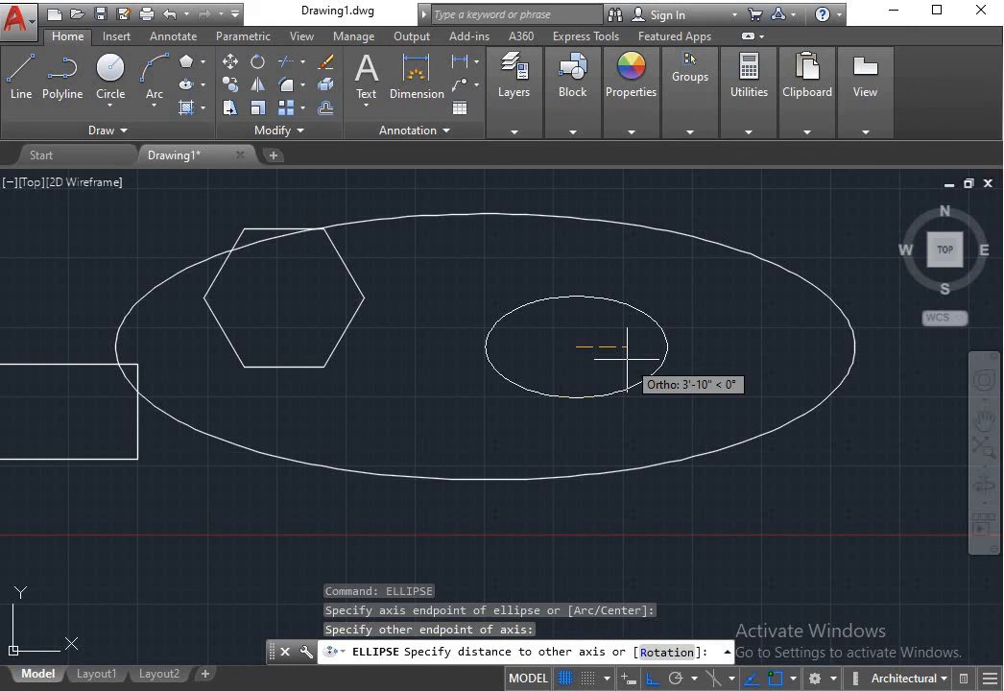
pyautogui.write("5'")
pyautogui.press('Return')
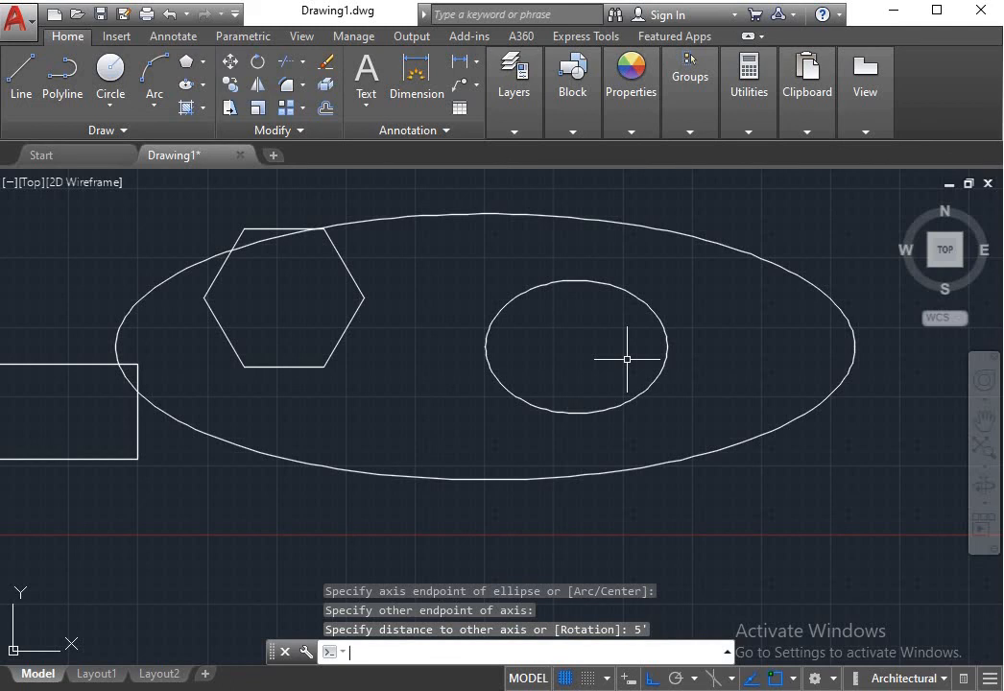
# Select the small ellipse, flatten it with its upper quadrant grip, and move it slightly left by its center grip.
pyautogui.click(632, 343)
pyautogui.click(499, 279)
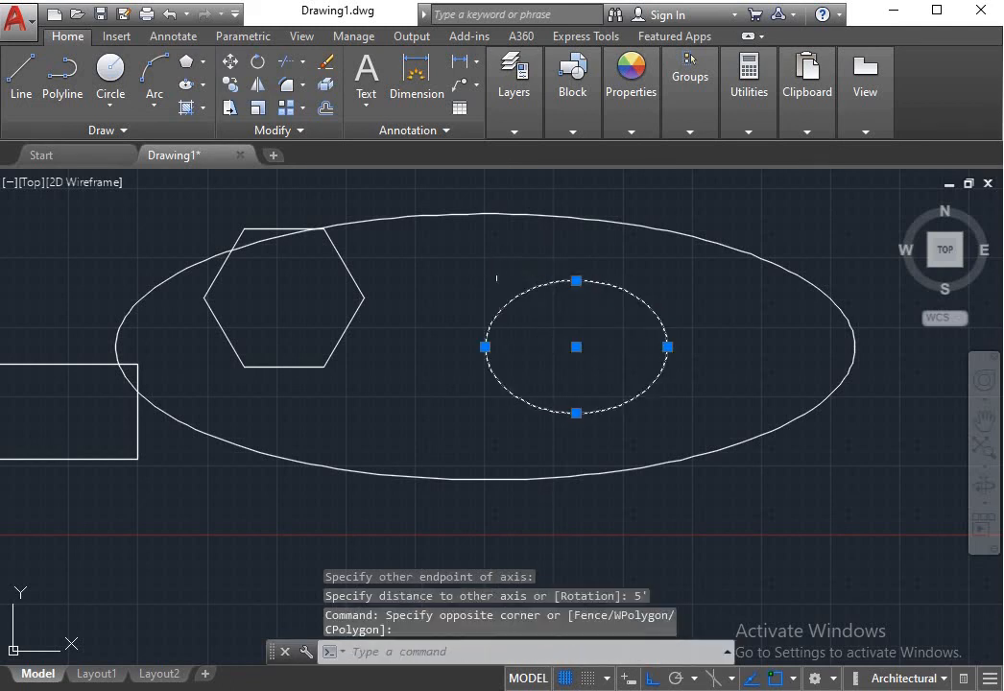
pyautogui.click(576, 282)
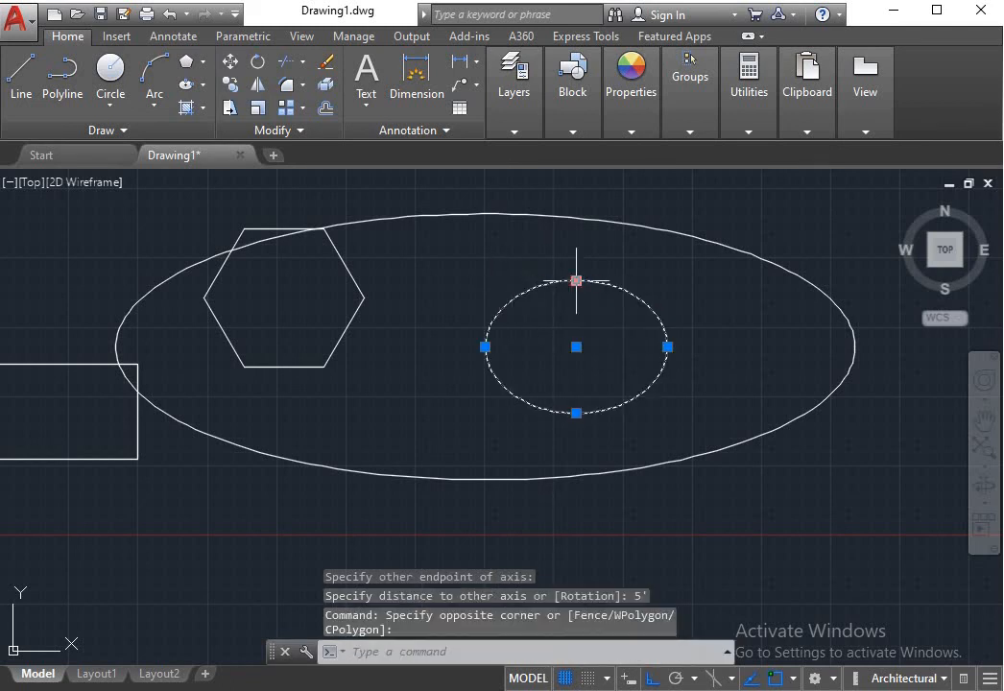
pyautogui.click(575, 346)
pyautogui.click(576, 346)
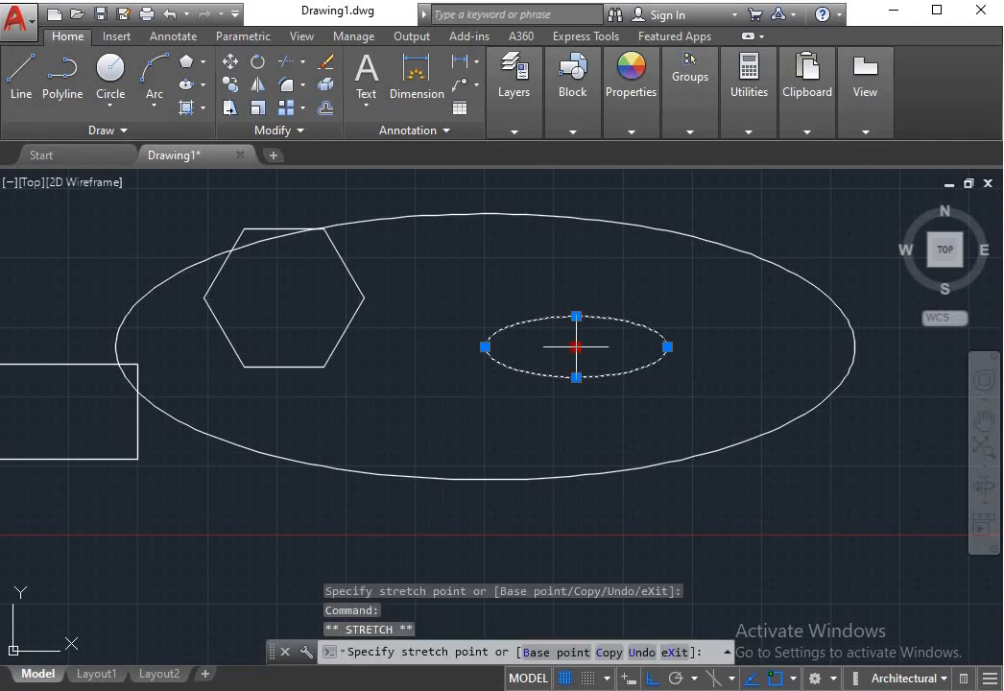
pyautogui.click(525, 346)
# Reshape the small ellipse with its quadrant grips, widening it to a horizontal half-axis of about 10'-2" and making it taller.
pyautogui.click(433, 347)
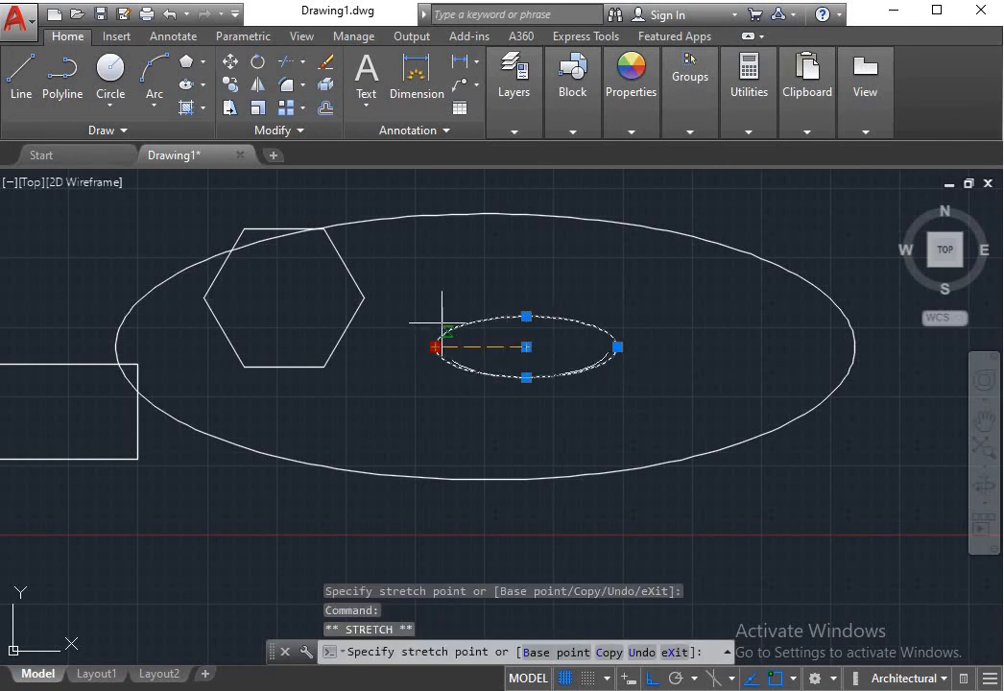
pyautogui.click(458, 343)
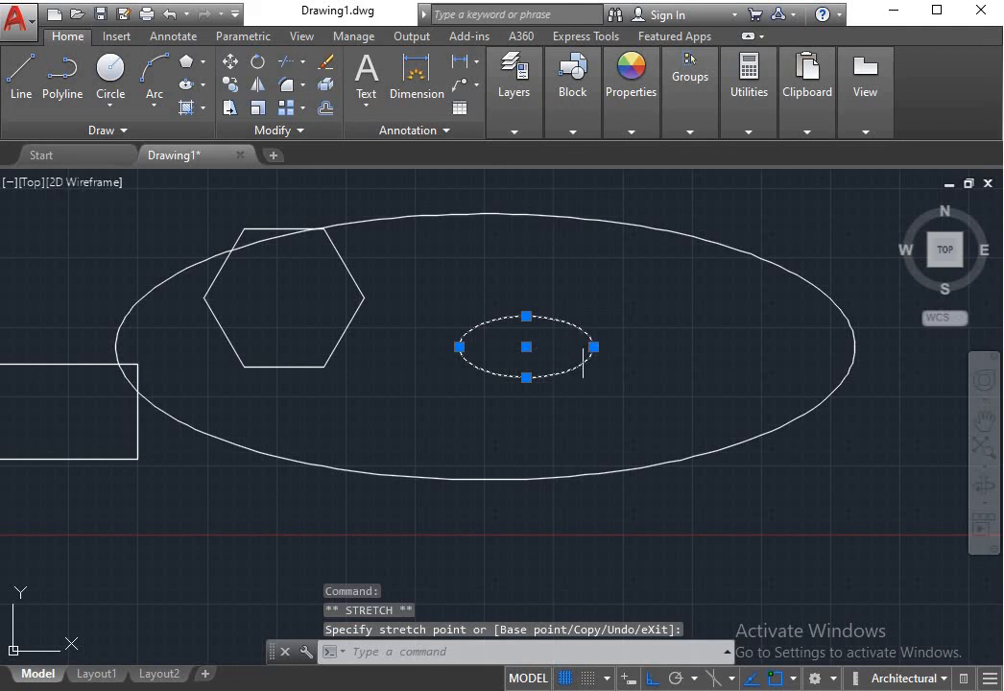
pyautogui.click(593, 347)
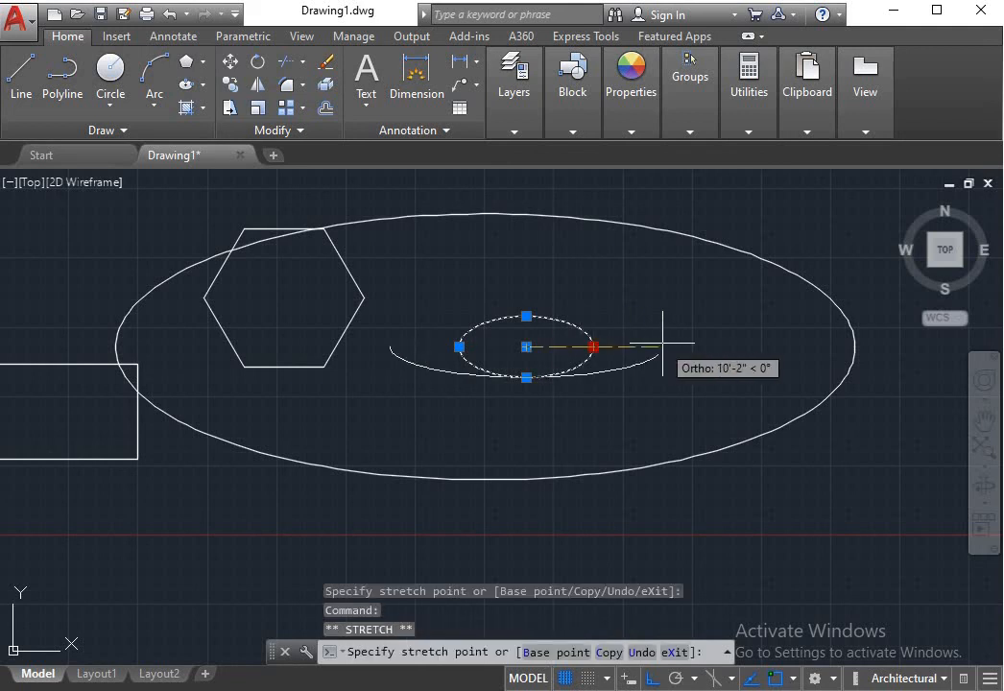
pyautogui.click(662, 343)
pyautogui.click(526, 316)
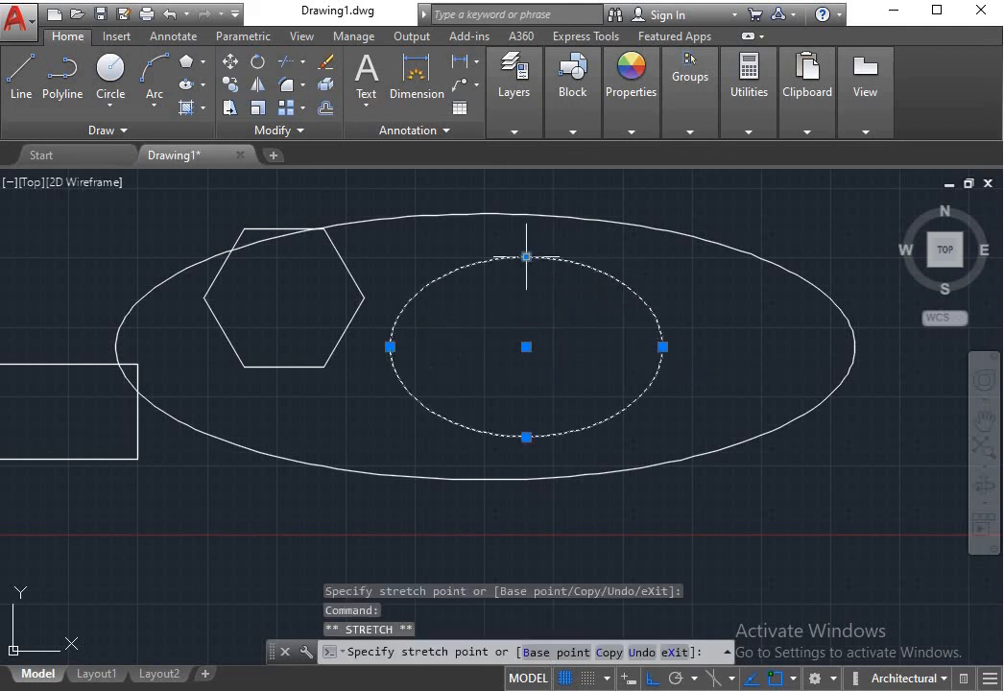
pyautogui.click(526, 257)
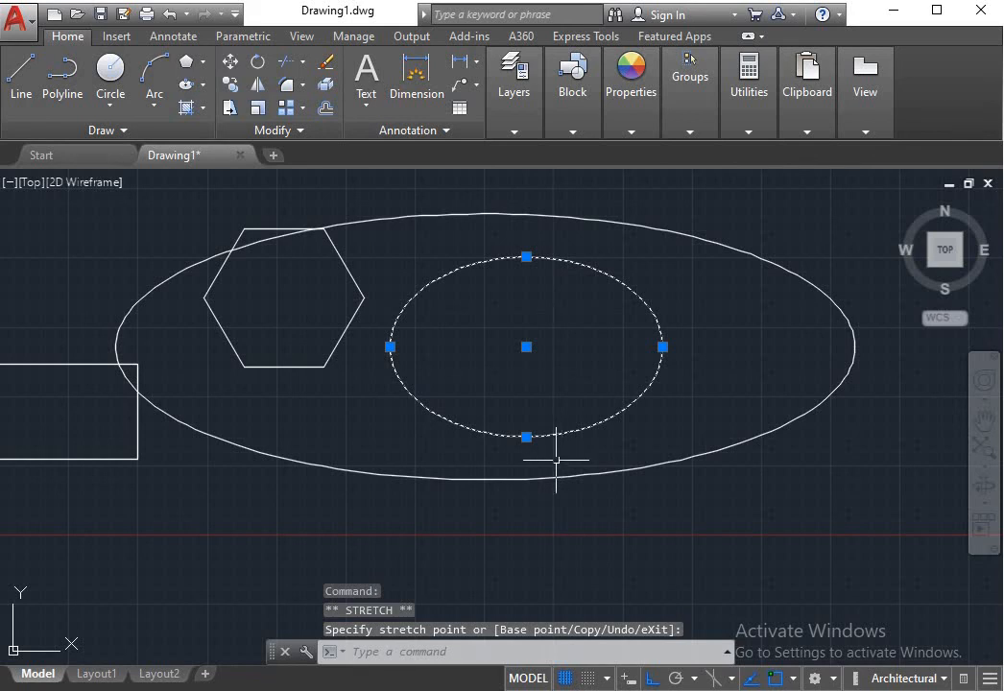
pyautogui.scroll(-1, 656, 512)
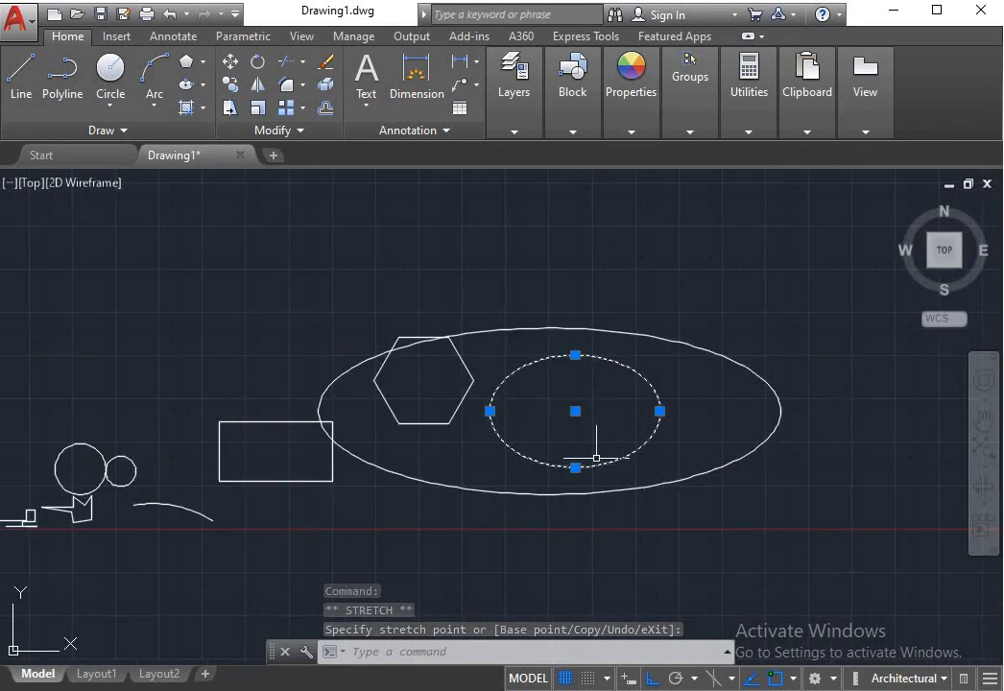
pyautogui.rightClick(626, 320)
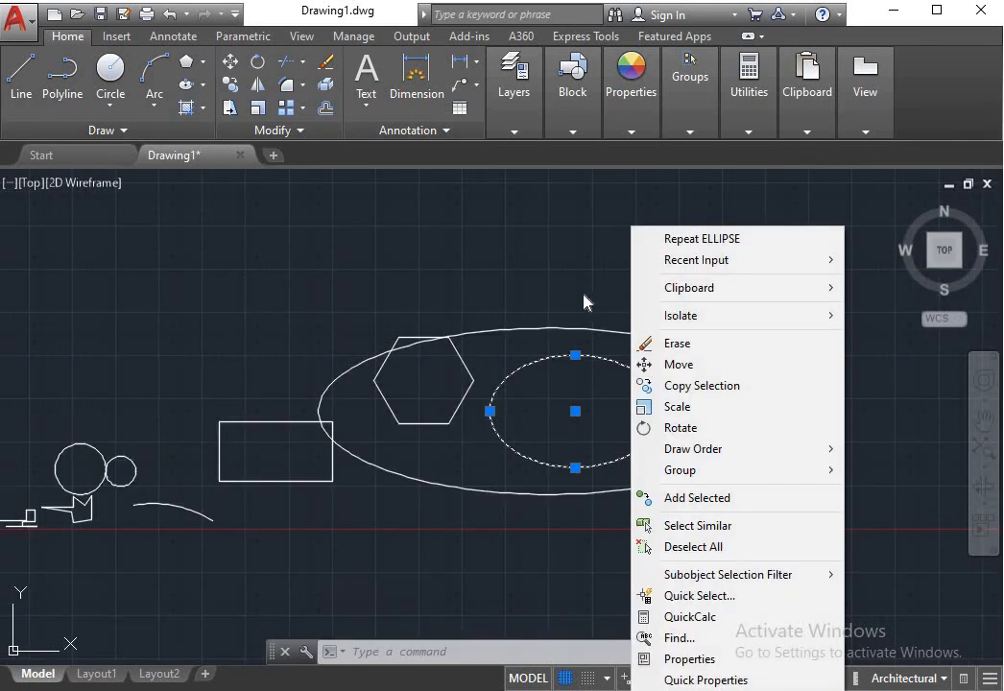
pyautogui.click(581, 300)
pyautogui.click(567, 314)
pyautogui.click(580, 131)
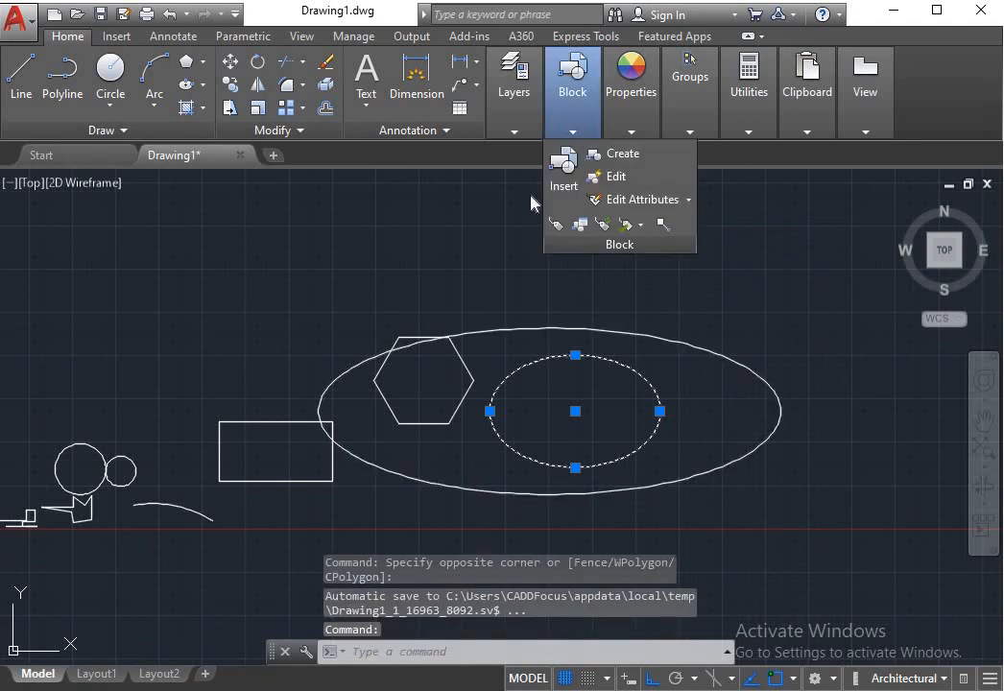
pyautogui.click(490, 285)
pyautogui.click(495, 285)
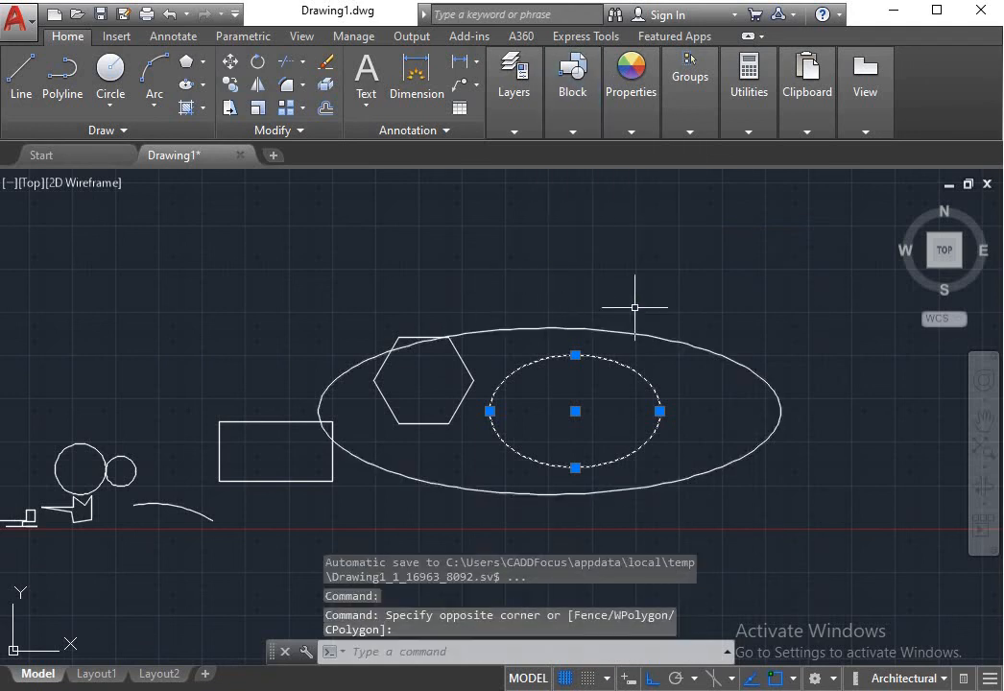